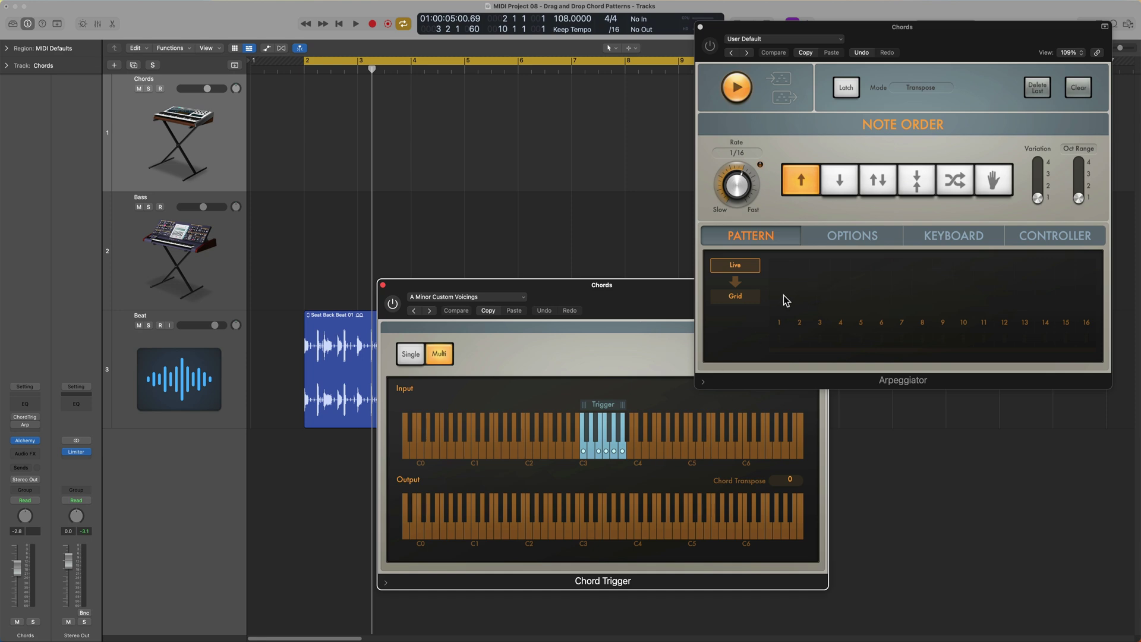
# Raise the Chord Trigger window, then bring the Arpeggiator window in front of it.
pyautogui.click(631, 349)
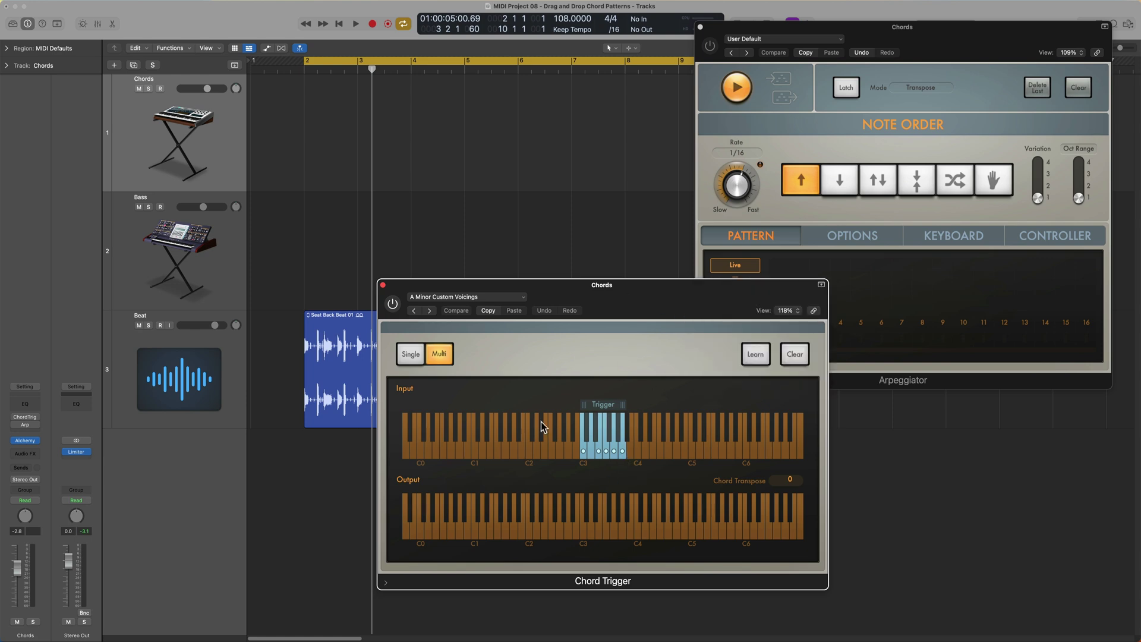
pyautogui.click(987, 119)
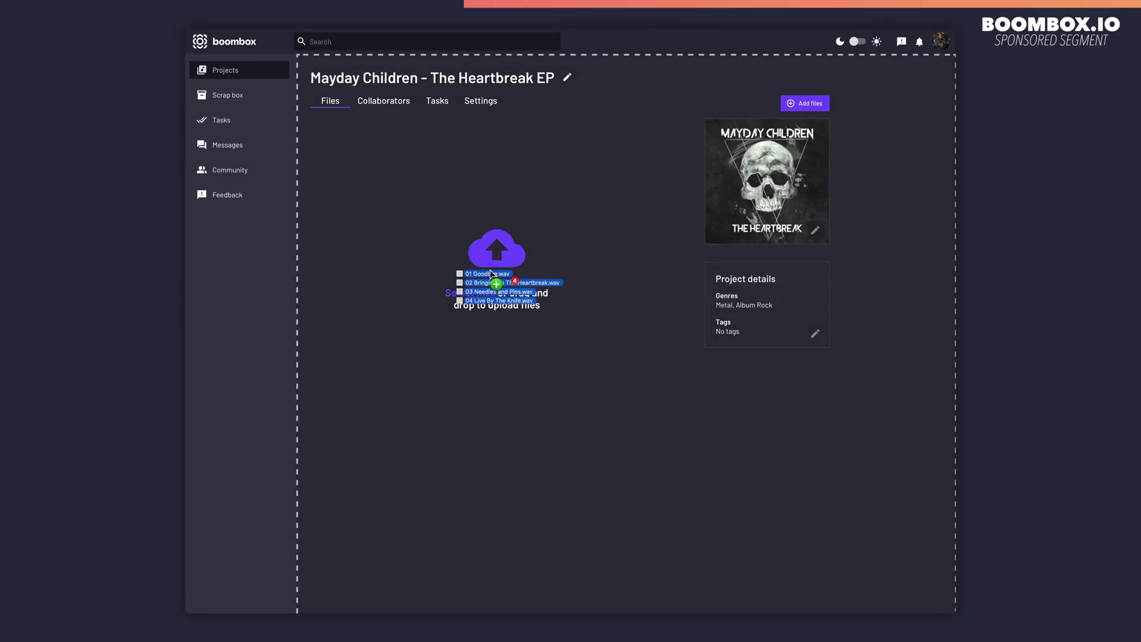
# Upload four files to the Boombox project and invite the suggested collaborator as Producer.
pyautogui.moveTo(497, 262); pyautogui.dragTo(480, 268)
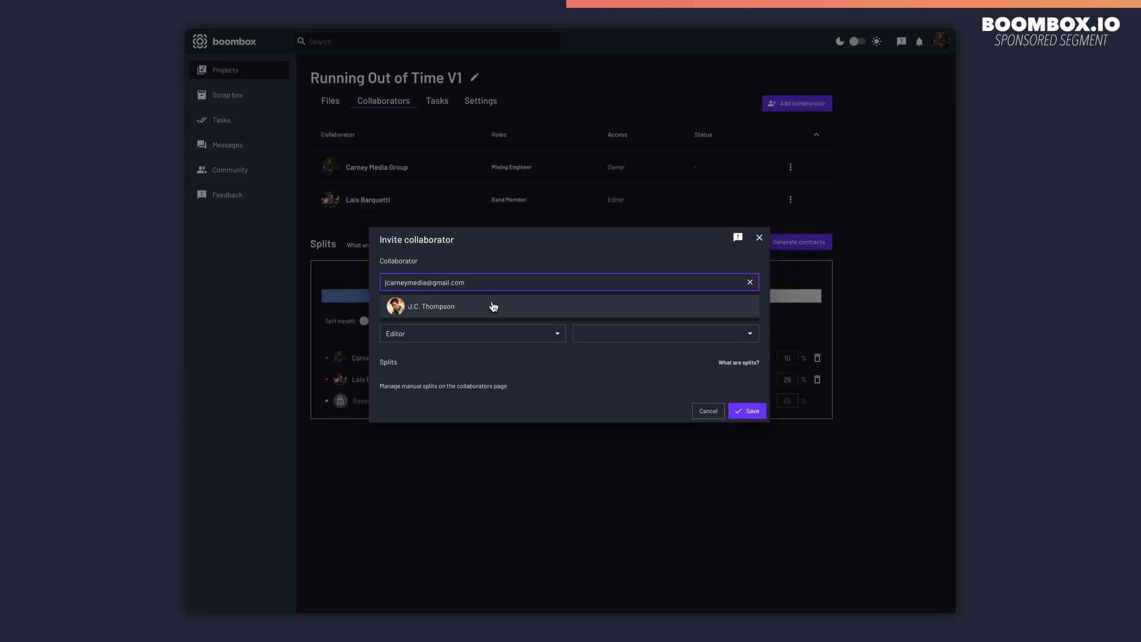
pyautogui.click(492, 306)
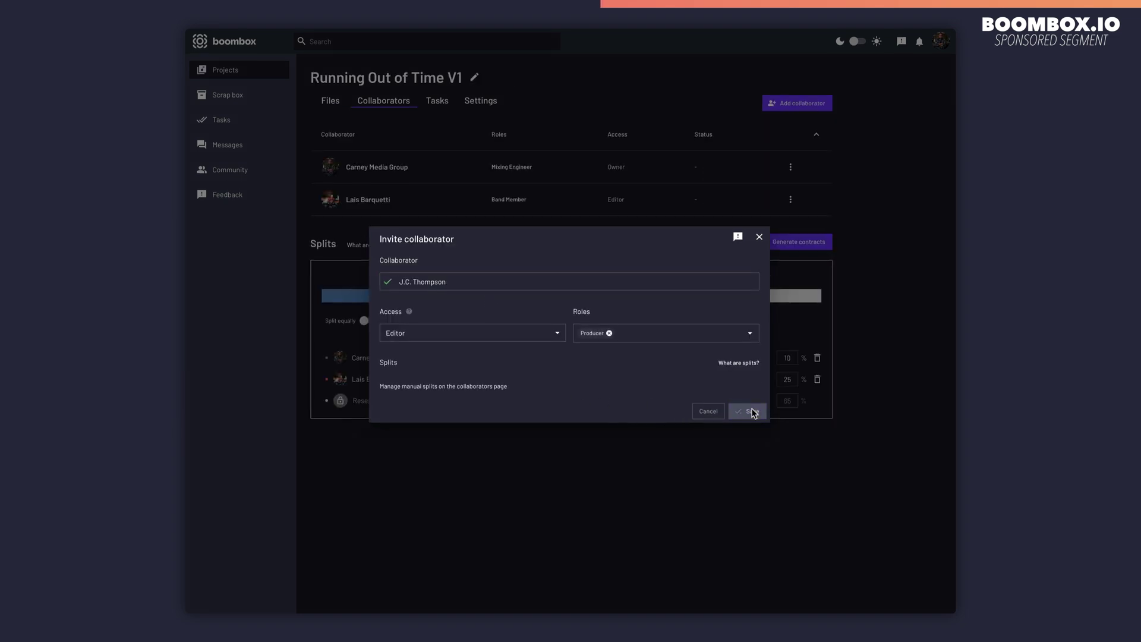
pyautogui.click(747, 410)
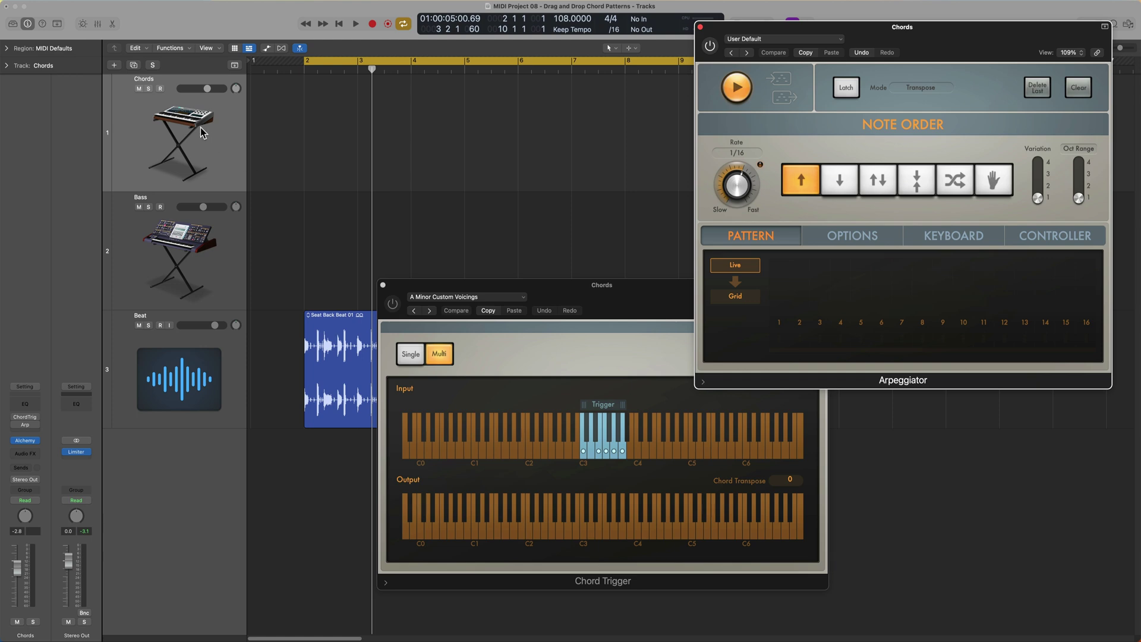
# Select the Bass, Beat and Chords tracks, then bring Chord Trigger and Arpeggiator forward.
pyautogui.click(199, 261)
pyautogui.click(200, 361)
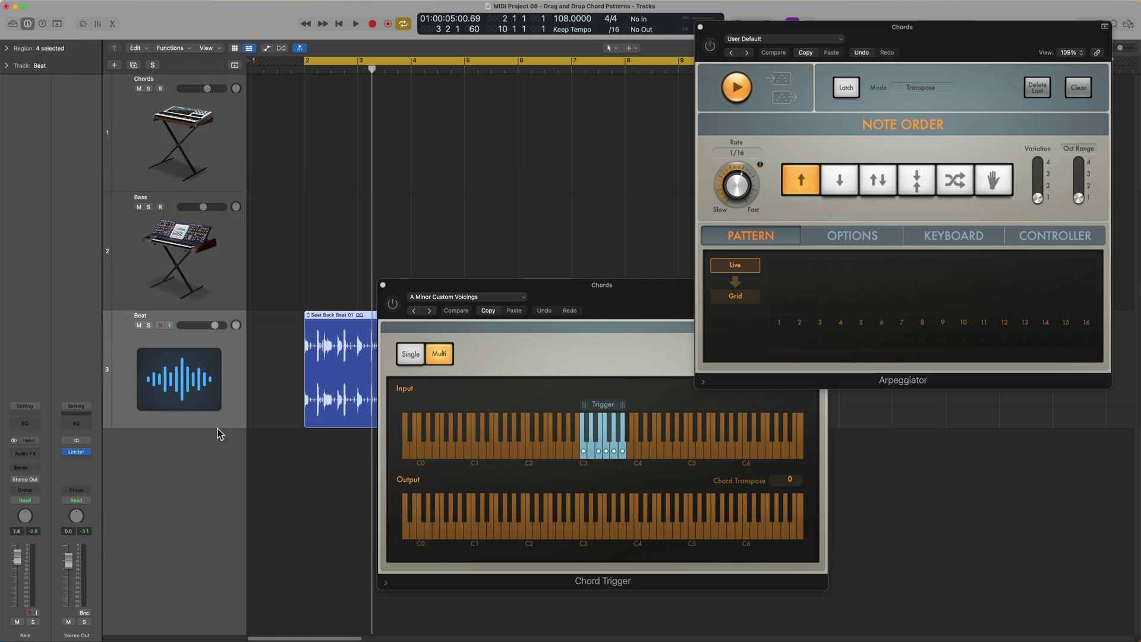
pyautogui.click(189, 143)
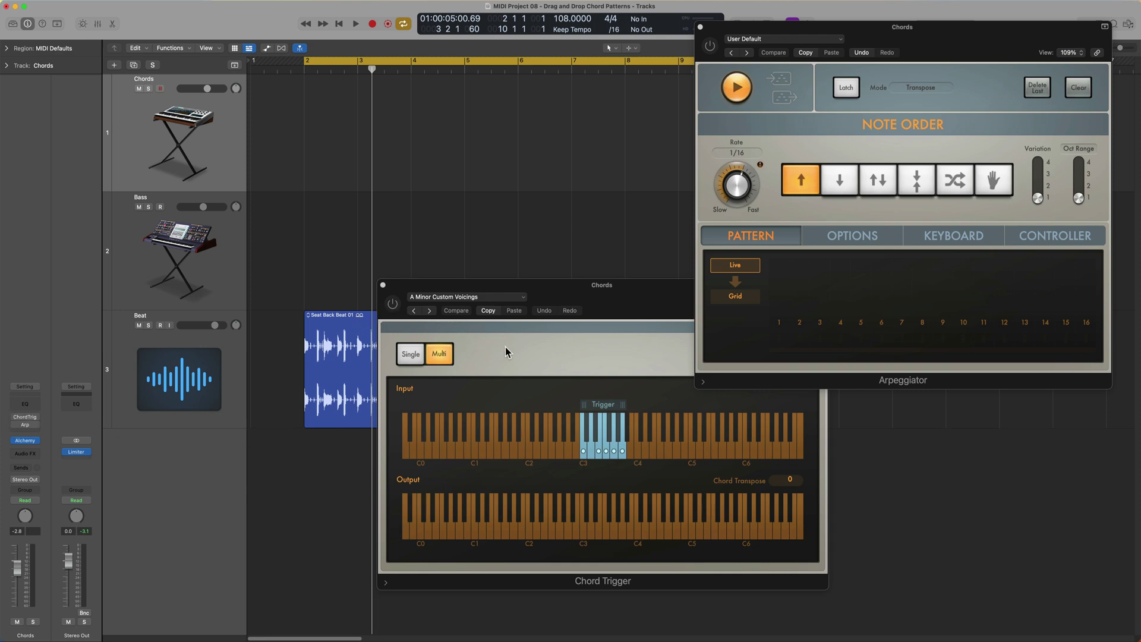
pyautogui.click(398, 314)
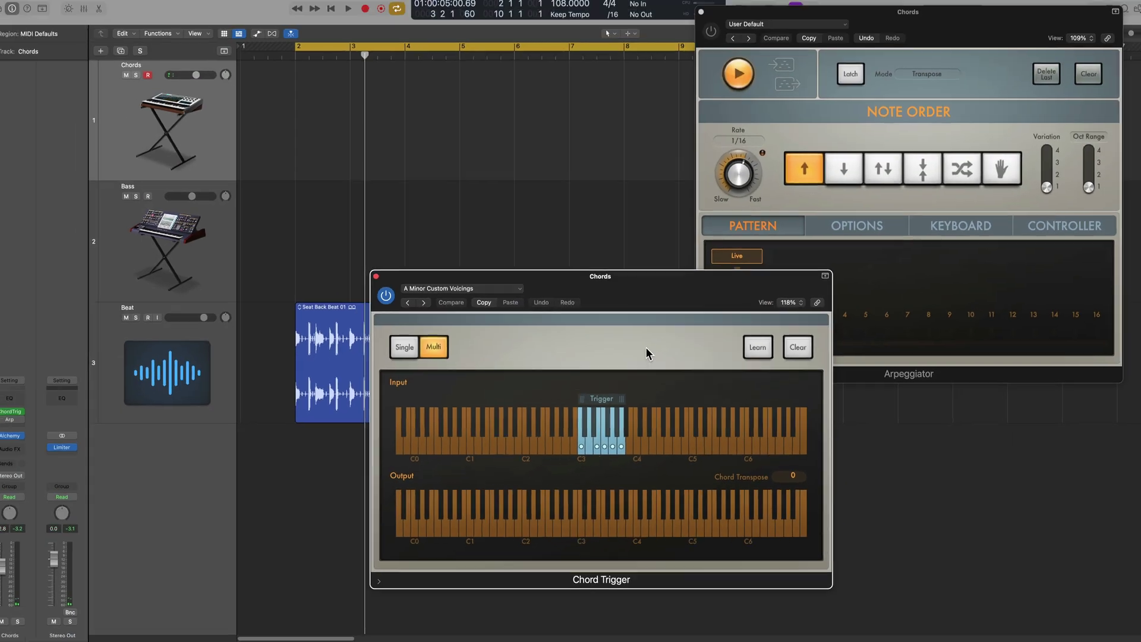
pyautogui.click(876, 254)
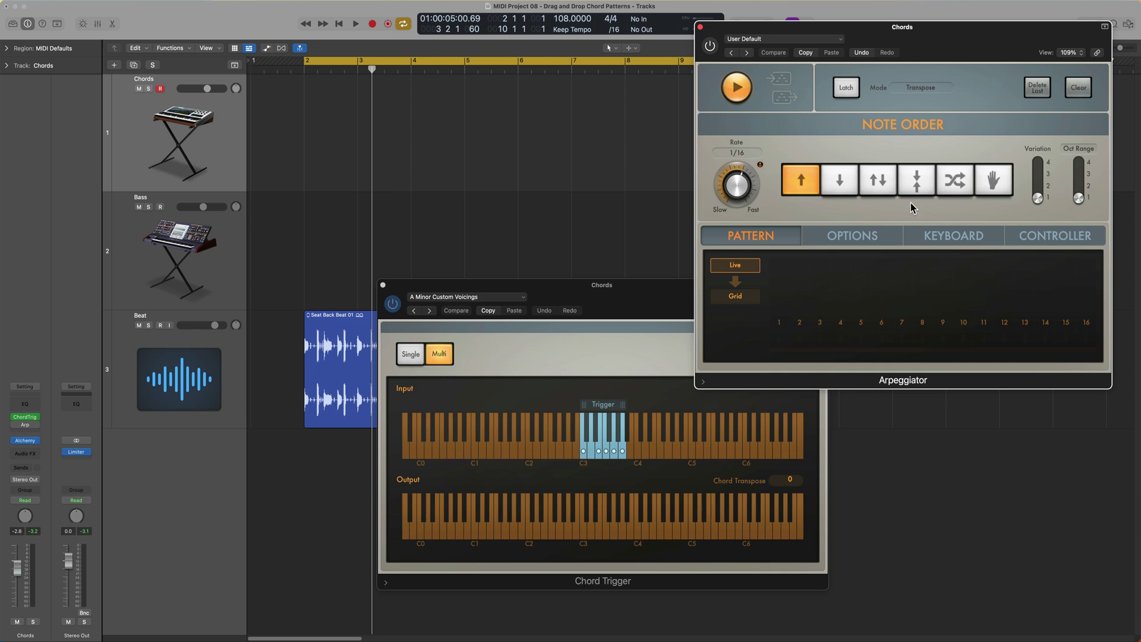
# Turn the Arpeggiator on in Grid mode with steps 1–3 tied plus steps 4 and 7.
pyautogui.click(710, 46)
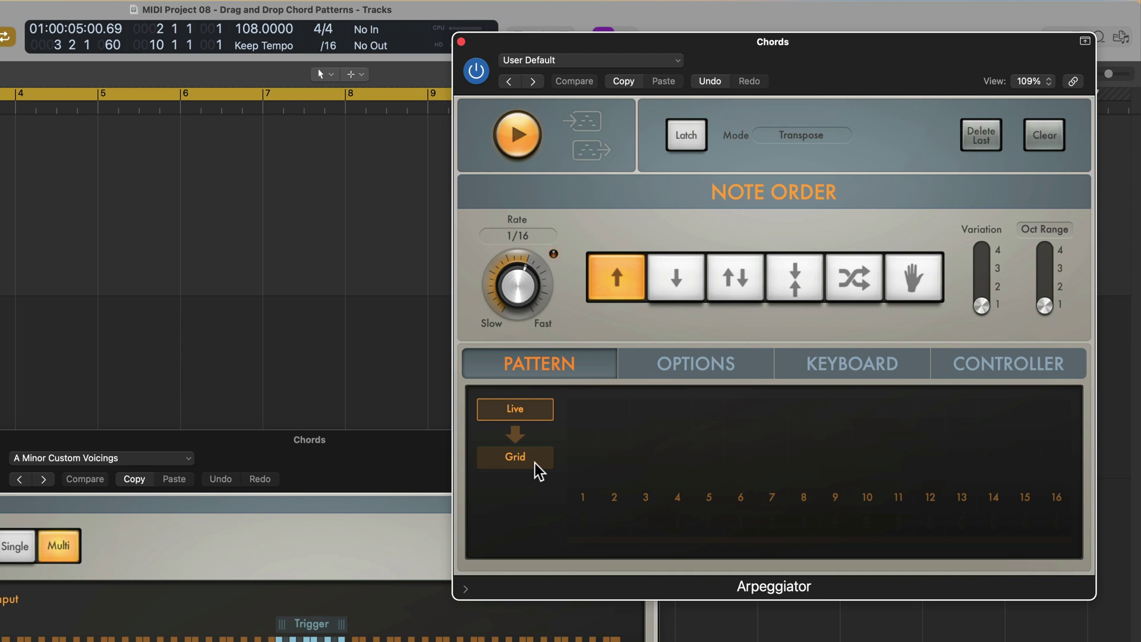
pyautogui.click(535, 462)
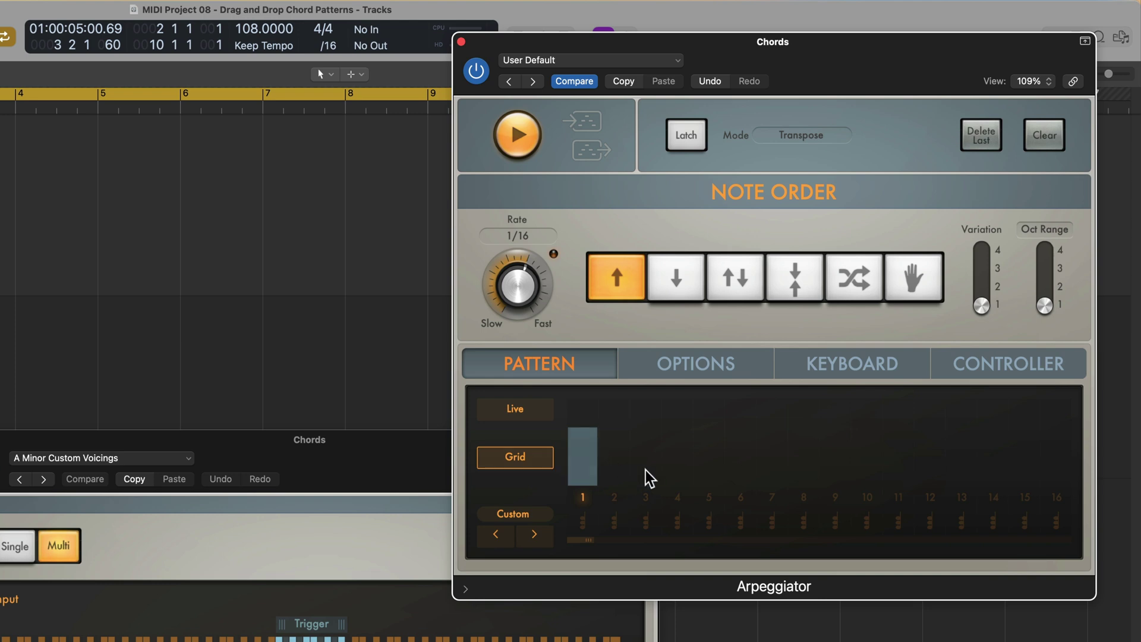
pyautogui.click(615, 499)
pyautogui.click(647, 504)
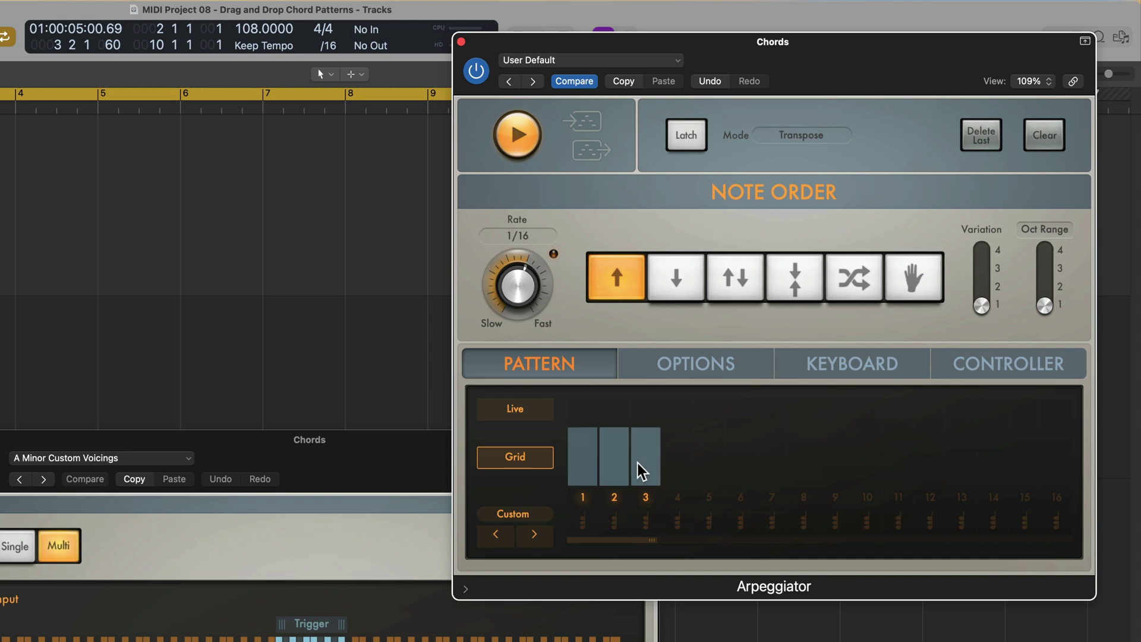
pyautogui.click(677, 498)
pyautogui.click(771, 502)
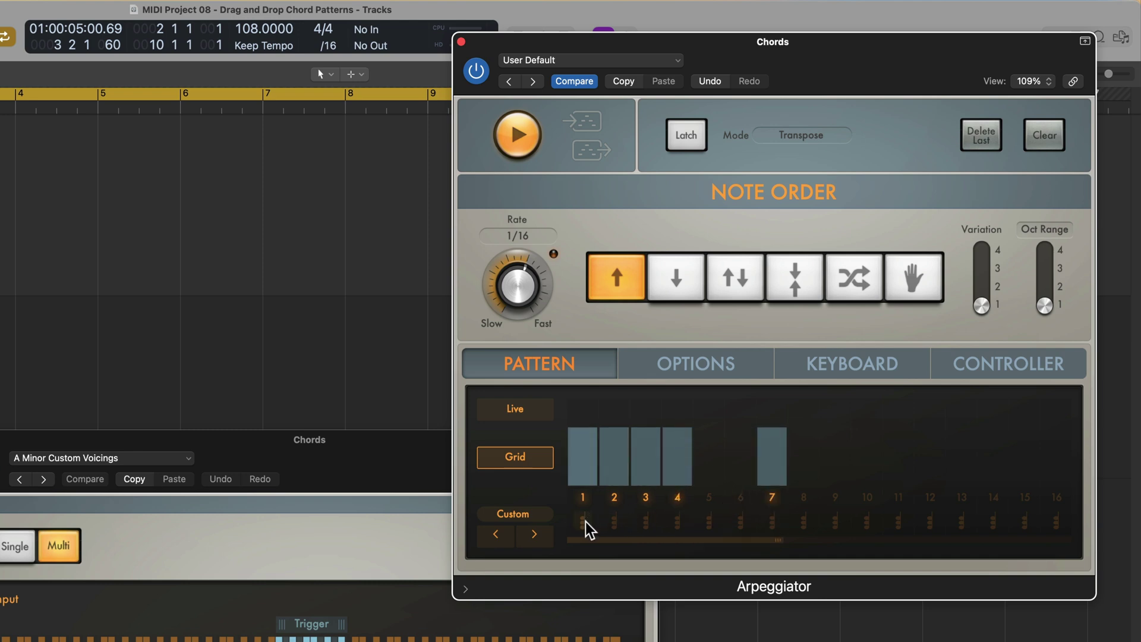
pyautogui.moveTo(587, 528); pyautogui.dragTo(772, 530)
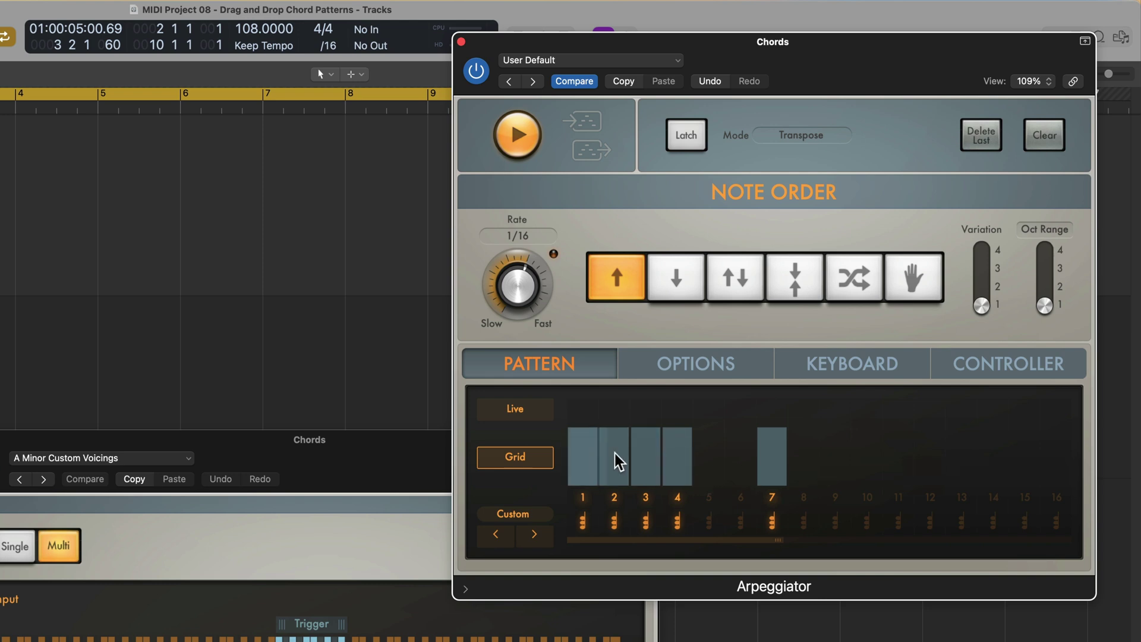
pyautogui.moveTo(605, 466); pyautogui.dragTo(668, 469)
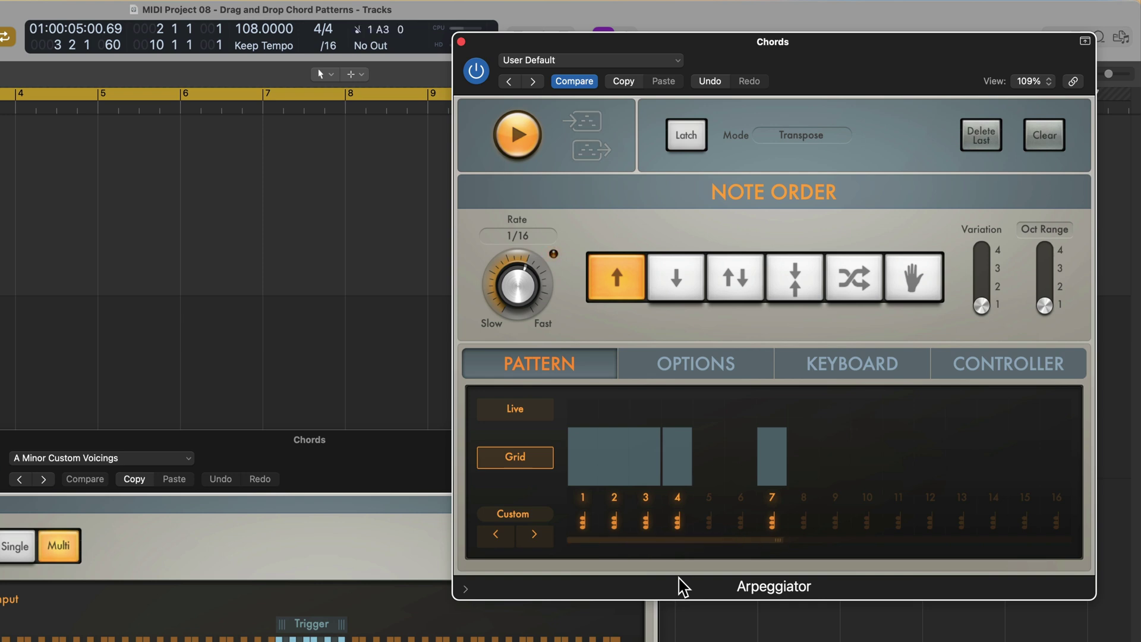
# Extend the pattern to 16 steps, add full-velocity step 11, and tie steps 13–16.
pyautogui.moveTo(775, 539); pyautogui.dragTo(982, 557)
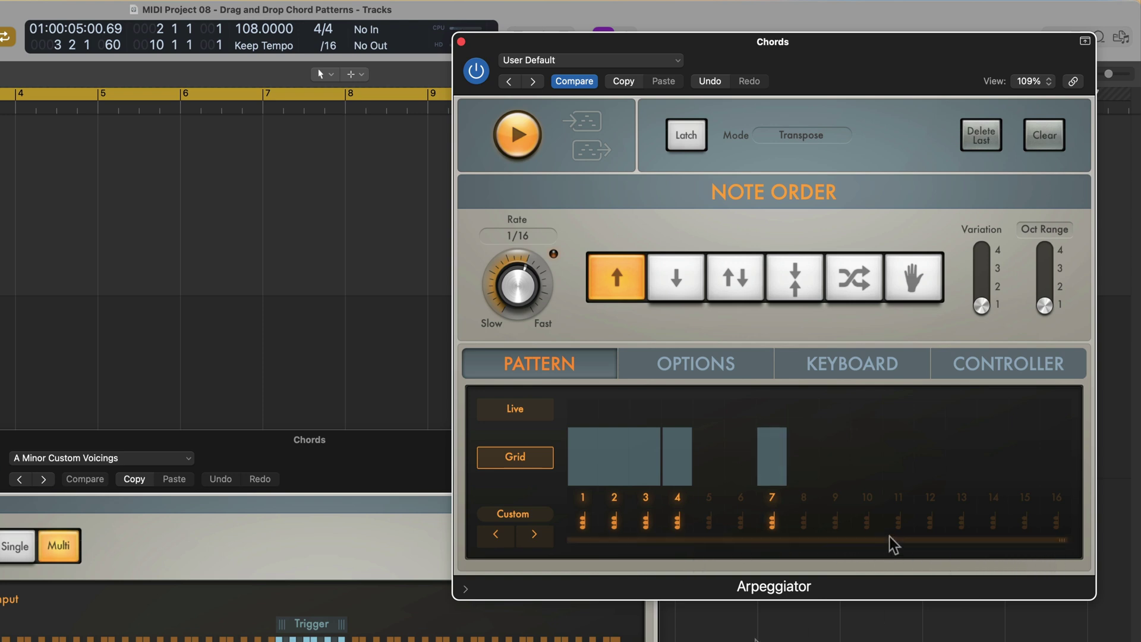
pyautogui.click(899, 519)
pyautogui.moveTo(899, 519); pyautogui.dragTo(897, 504)
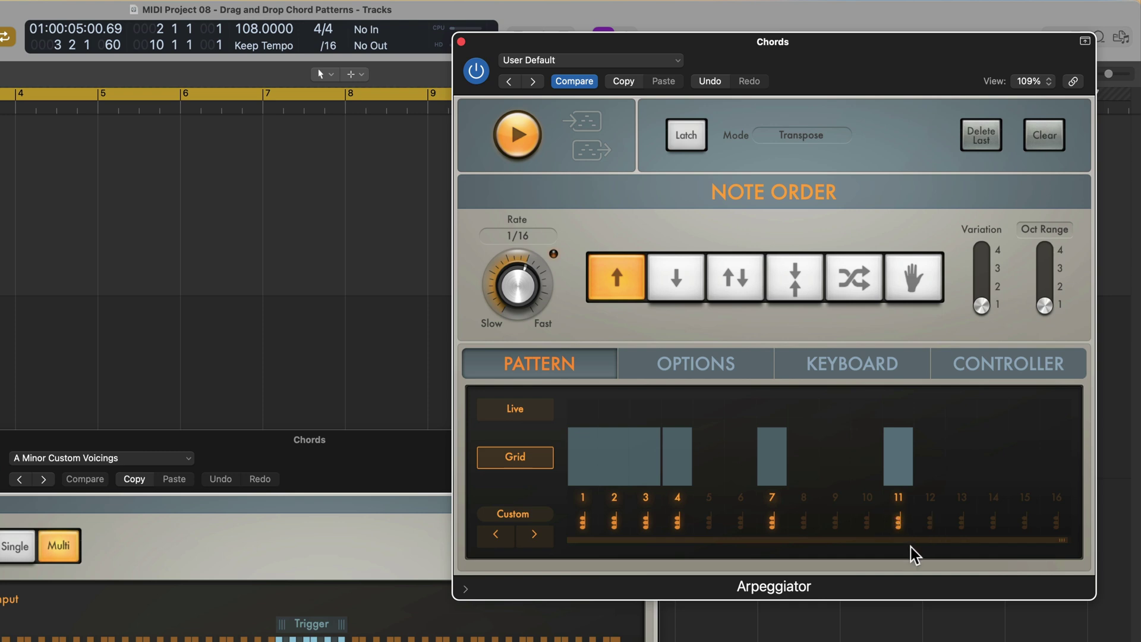
pyautogui.click(961, 519)
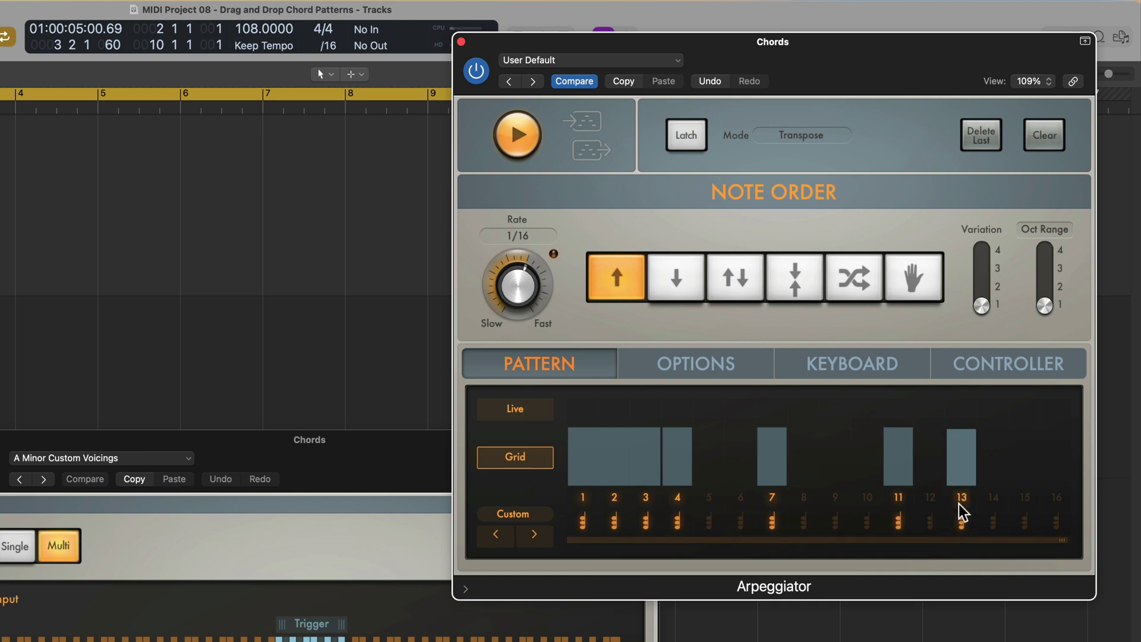
pyautogui.click(986, 519)
pyautogui.click(1039, 519)
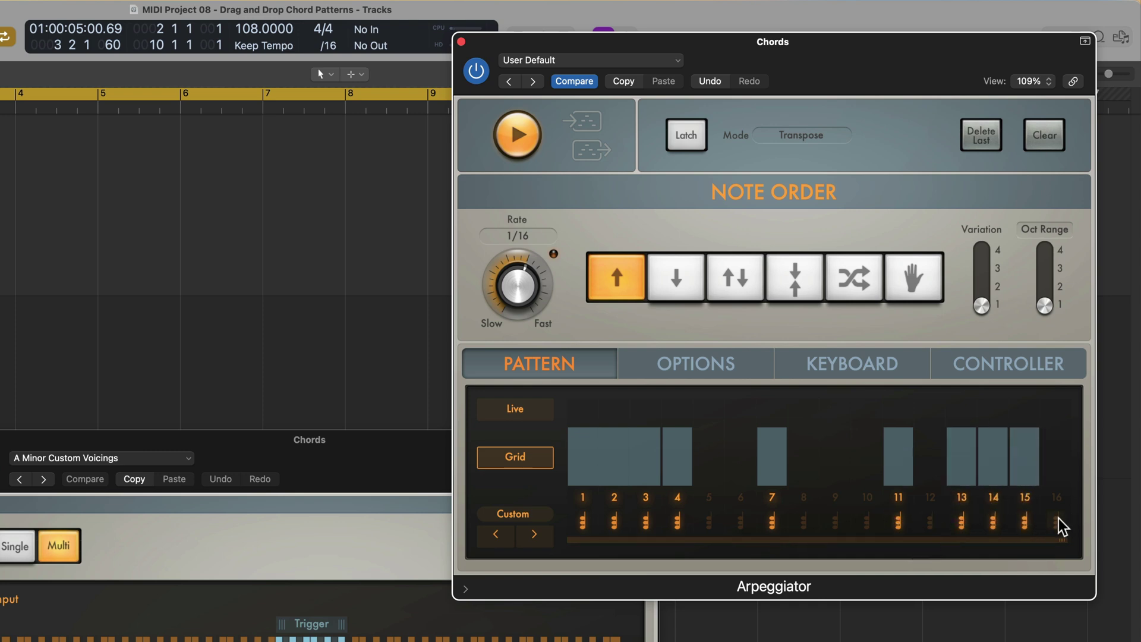
pyautogui.click(1058, 518)
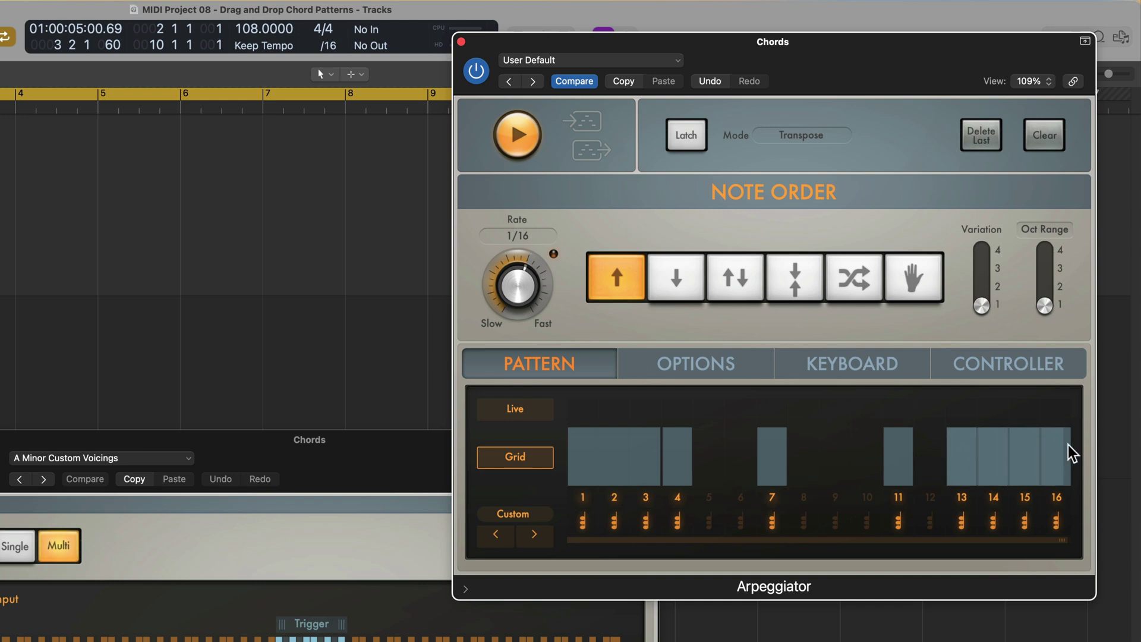
pyautogui.moveTo(1071, 444); pyautogui.dragTo(1030, 410)
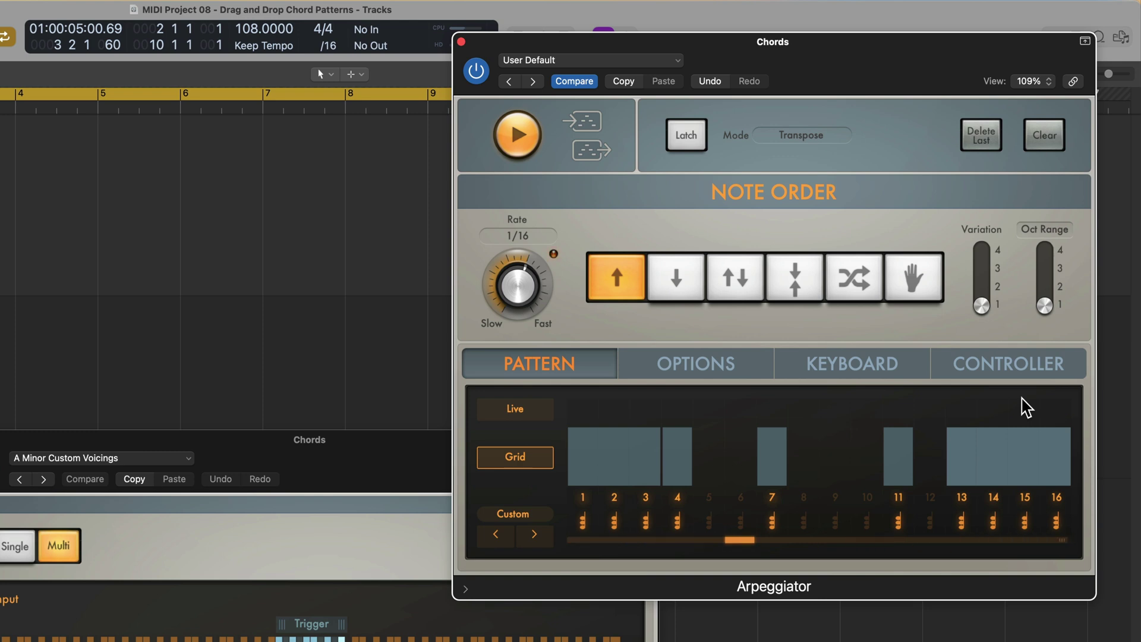
# Untie step 16 as its own lower-velocity hit and shorten the gates of steps 7 and 11.
pyautogui.click(1044, 463)
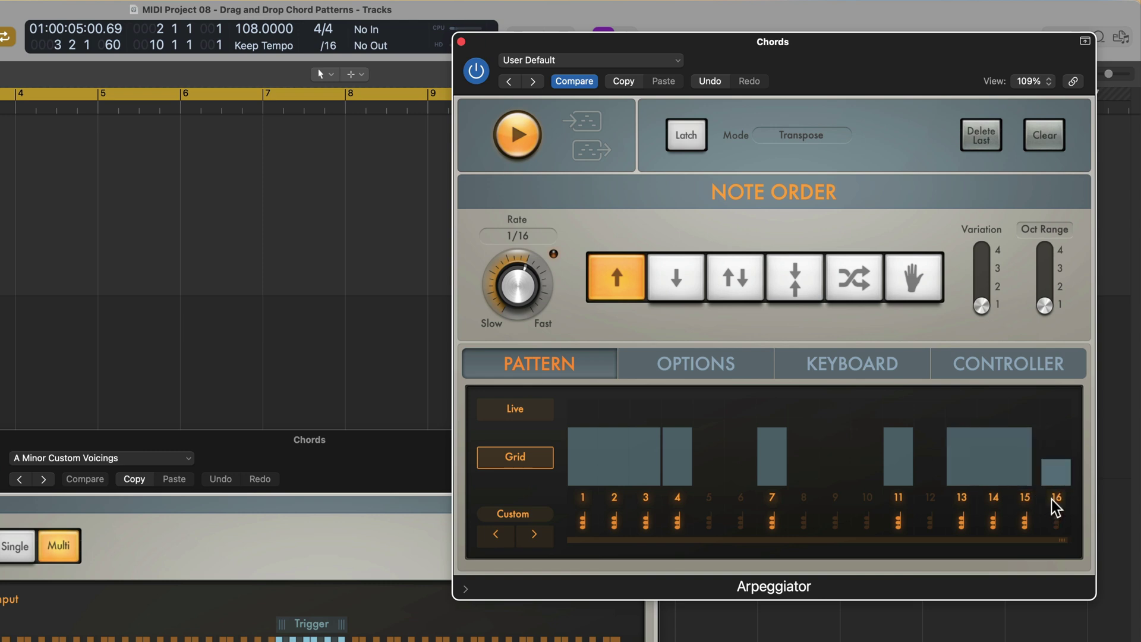
pyautogui.click(1056, 523)
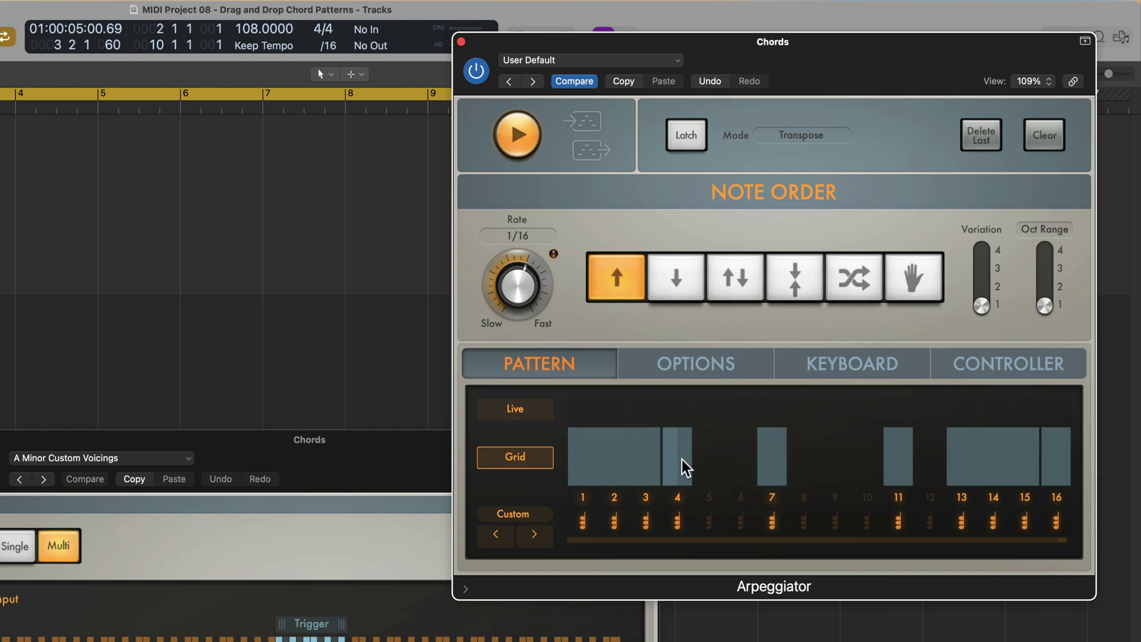
pyautogui.click(780, 460)
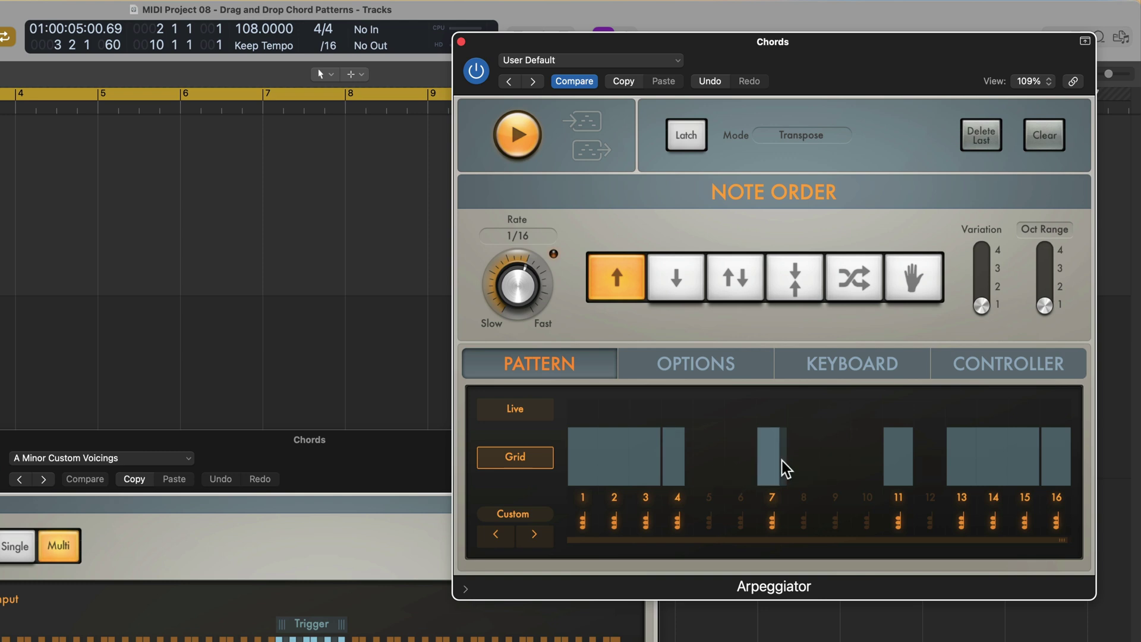
pyautogui.click(907, 466)
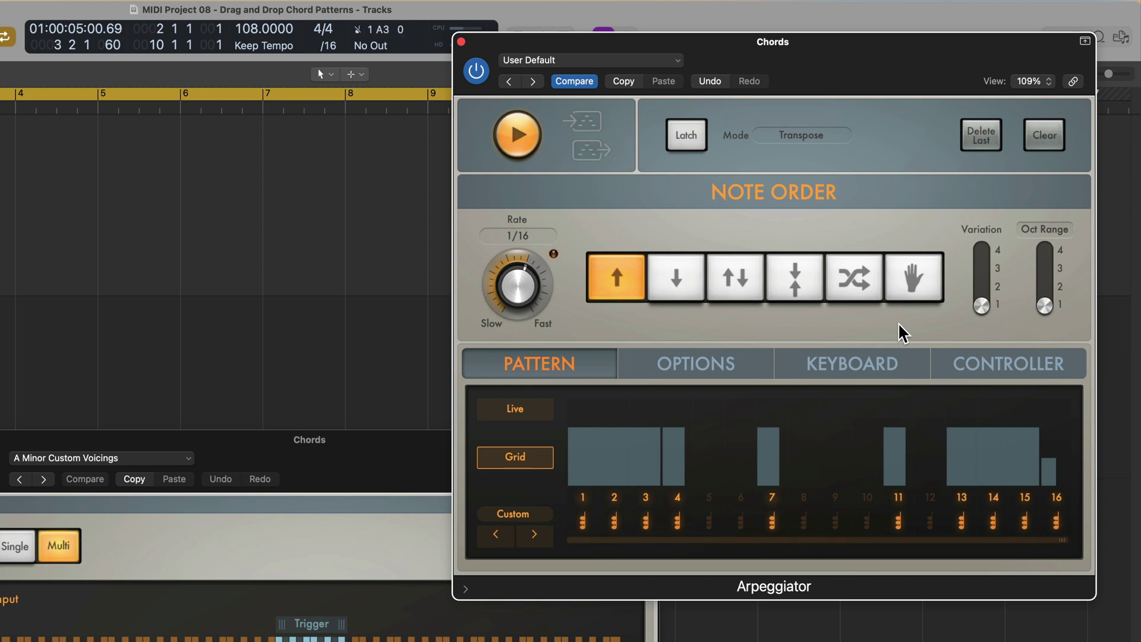
# Add short steps 6 and 10, lengthen and soften step 6, and raise step 16's velocity.
pyautogui.click(740, 500)
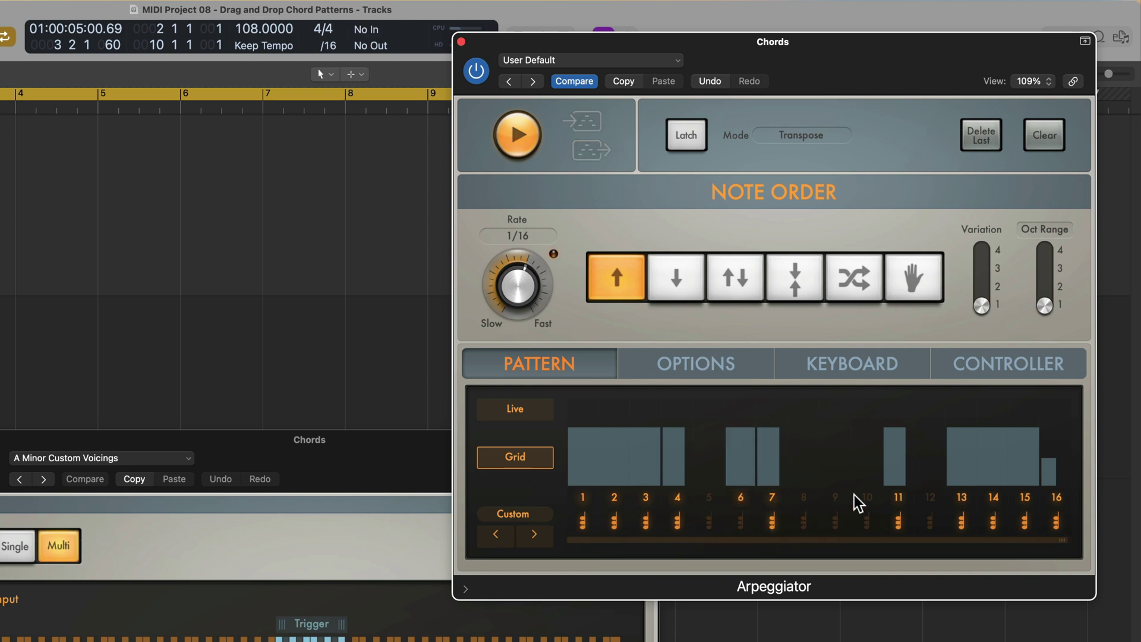
pyautogui.click(862, 497)
pyautogui.moveTo(739, 457); pyautogui.dragTo(730, 458)
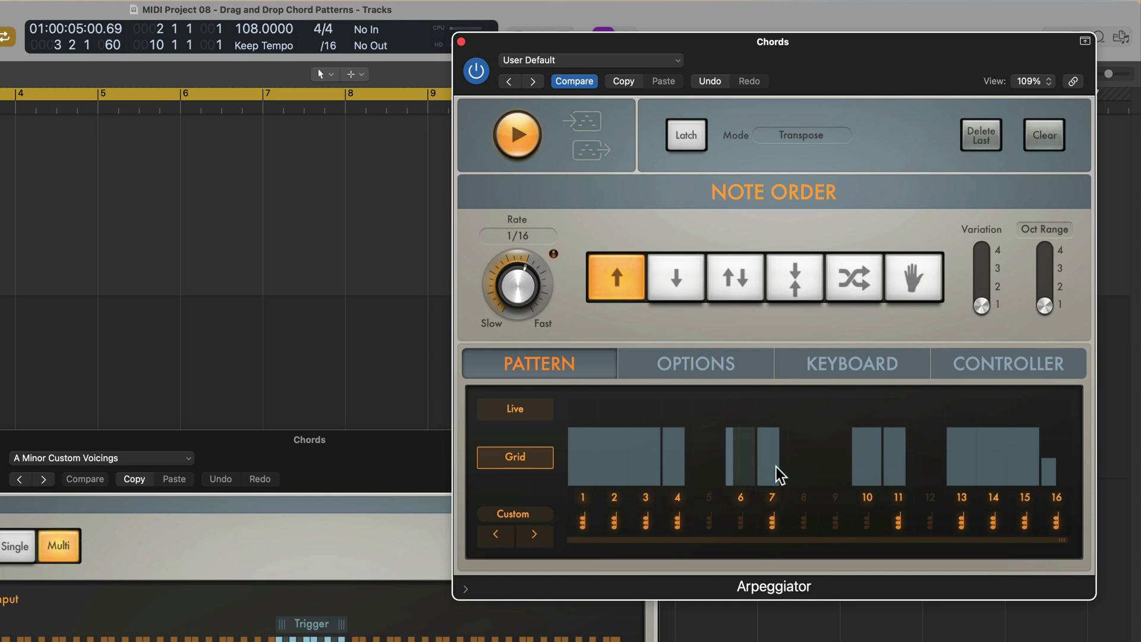
pyautogui.moveTo(867, 444); pyautogui.dragTo(858, 445)
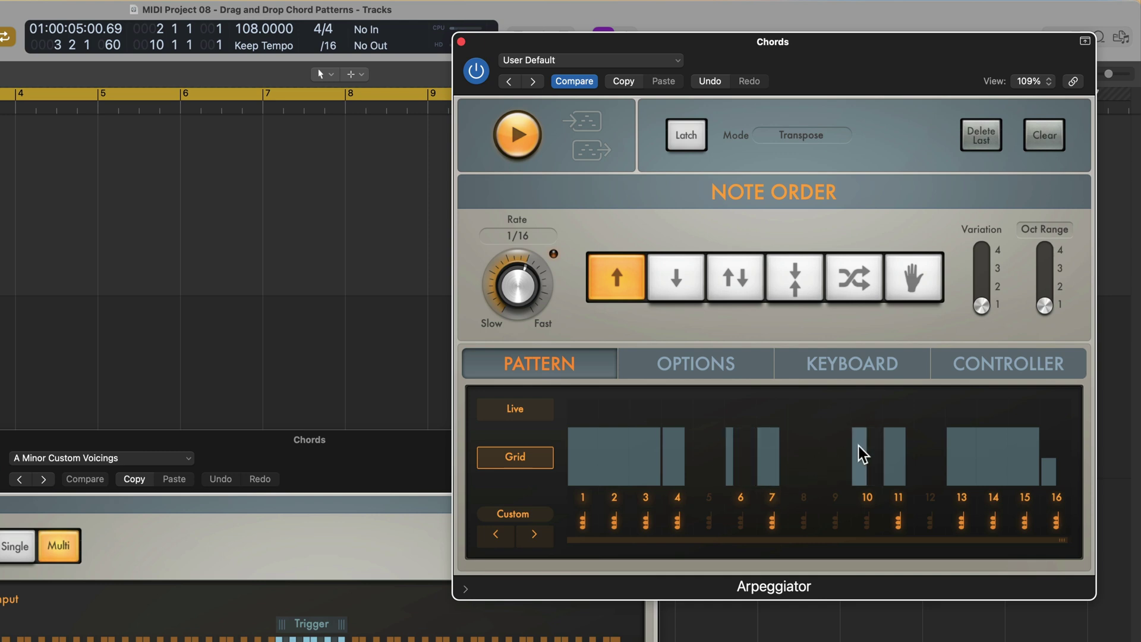
pyautogui.moveTo(720, 460); pyautogui.dragTo(740, 480)
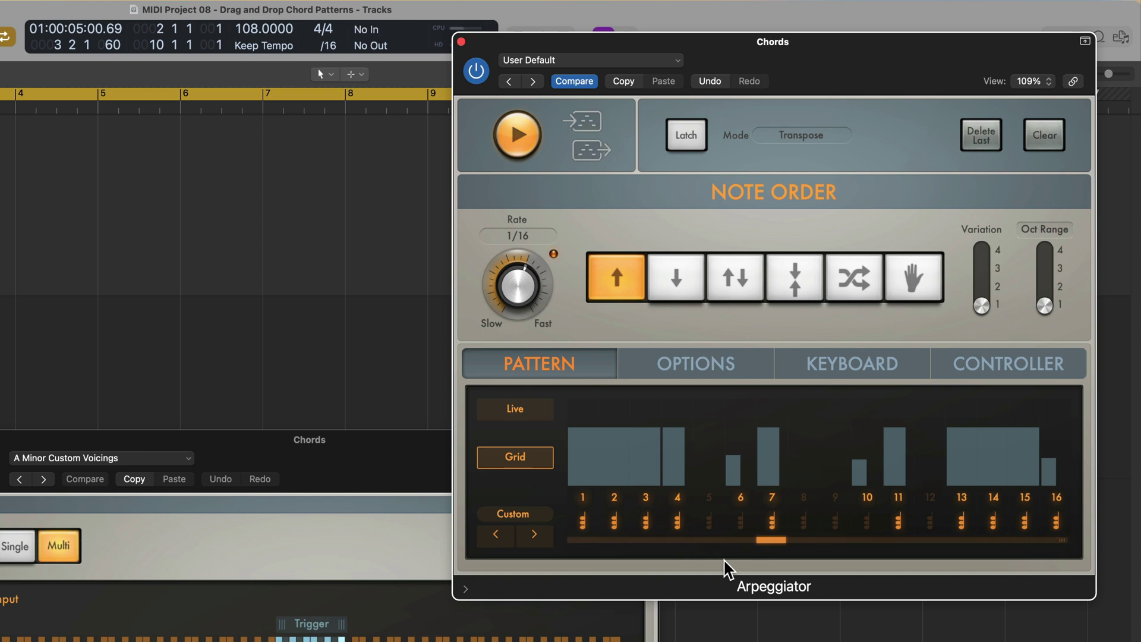
pyautogui.click(1056, 521)
pyautogui.click(1053, 457)
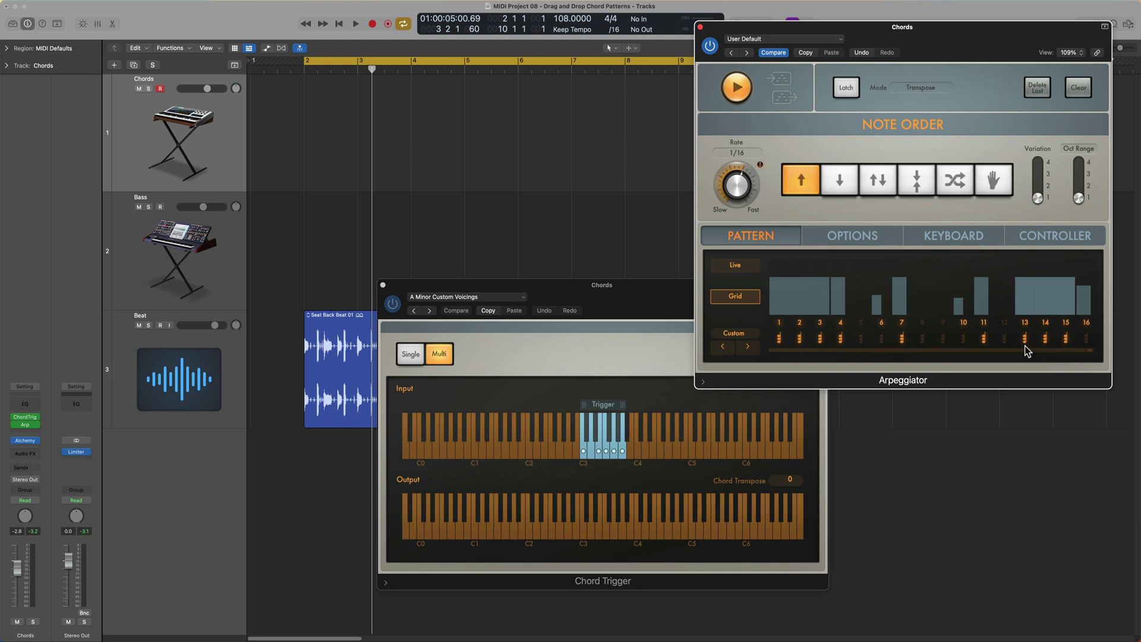
# Enable the Arpeggiator's Latch with its mode set to Reset.
pyautogui.click(852, 91)
pyautogui.click(923, 88)
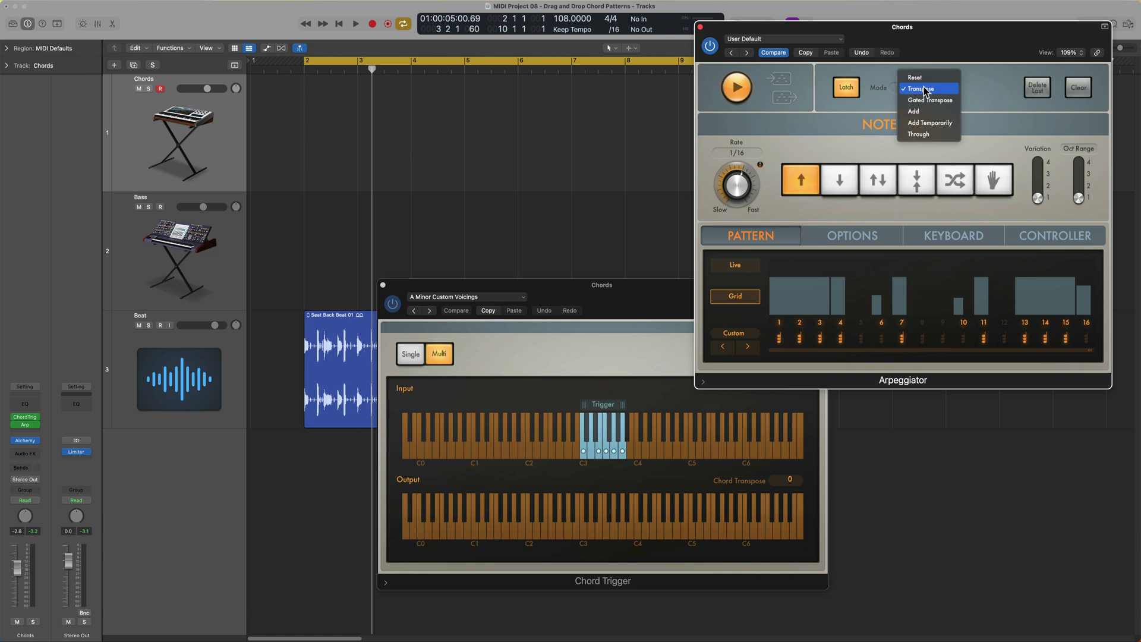
pyautogui.click(930, 77)
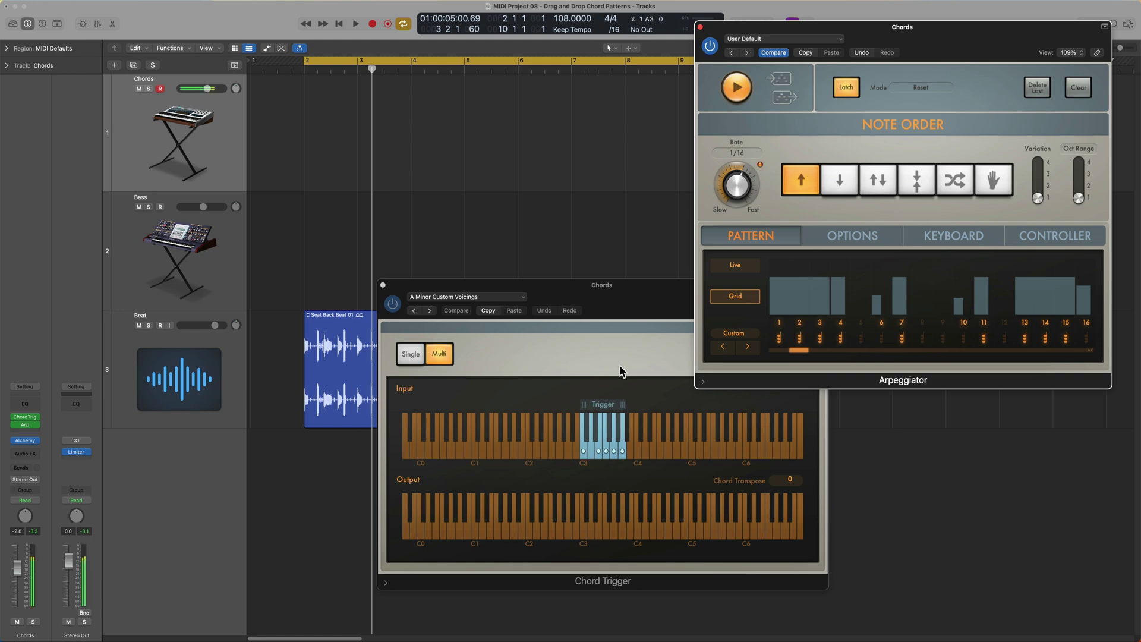
# Drag four arpeggio regions onto the Chords track at bars 2, 3, 4 and 5, then stop.
pyautogui.moveTo(718, 260); pyautogui.dragTo(361, 148)
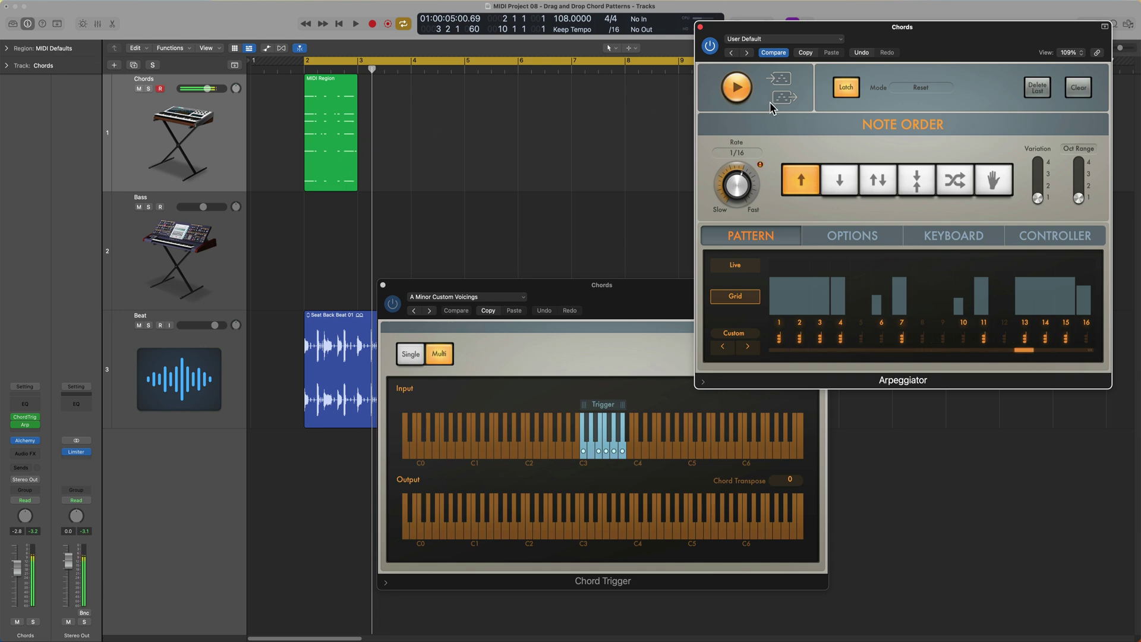
pyautogui.moveTo(771, 108); pyautogui.dragTo(416, 128)
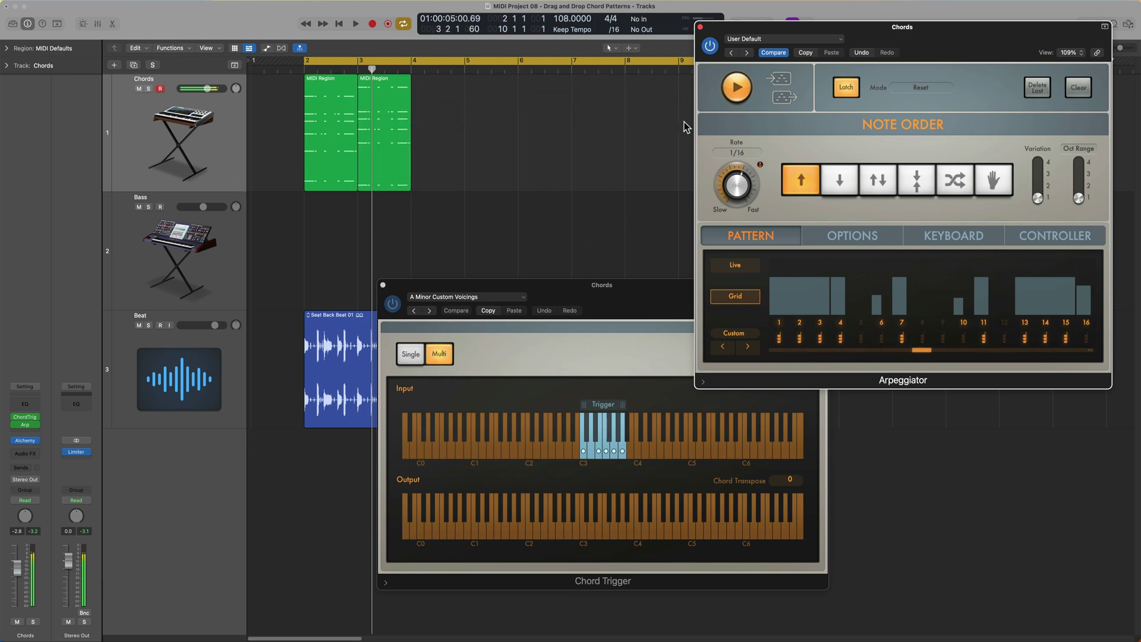
pyautogui.moveTo(776, 107); pyautogui.dragTo(455, 120)
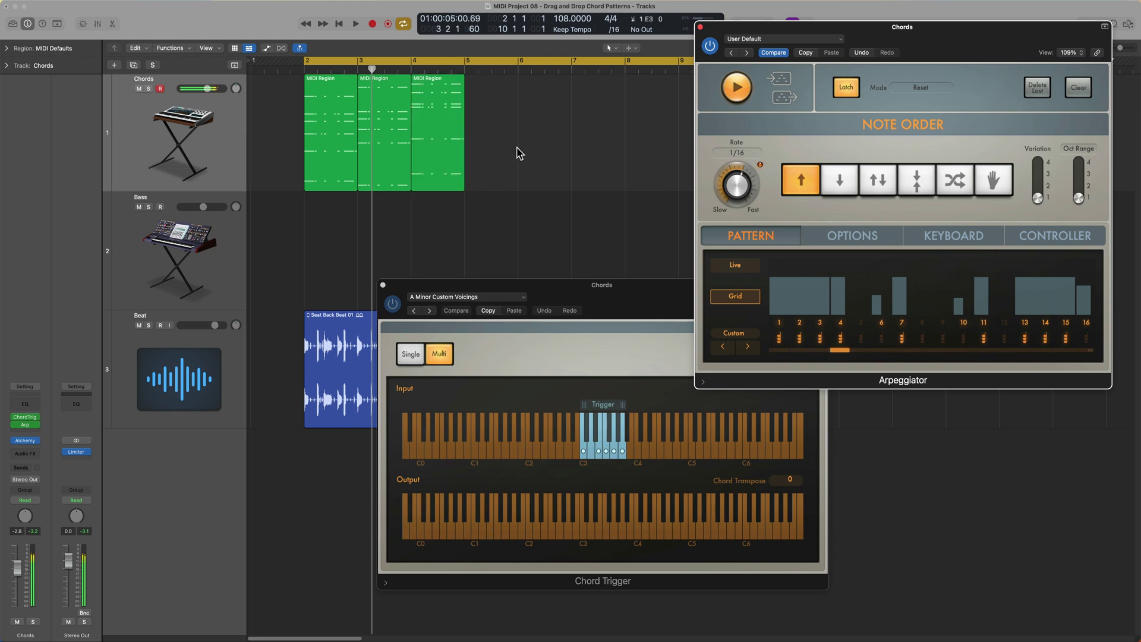
pyautogui.moveTo(785, 101); pyautogui.dragTo(510, 127)
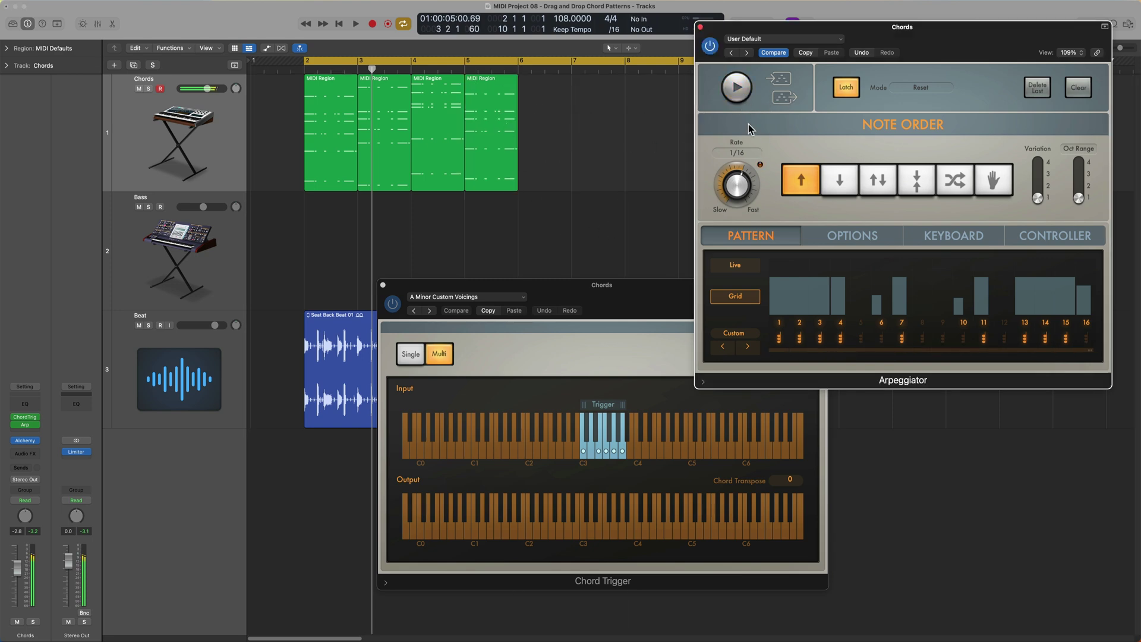
pyautogui.click(739, 101)
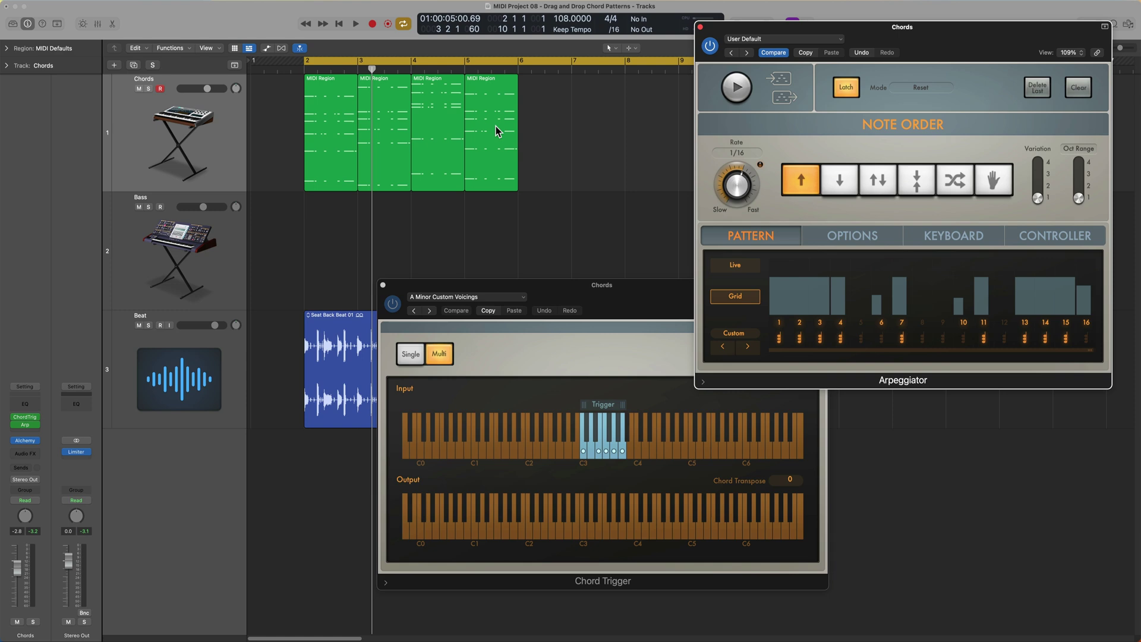
# Switch off the Arpeggiator and Chord Trigger and close both plug-in windows.
pyautogui.click(712, 50)
pyautogui.click(393, 304)
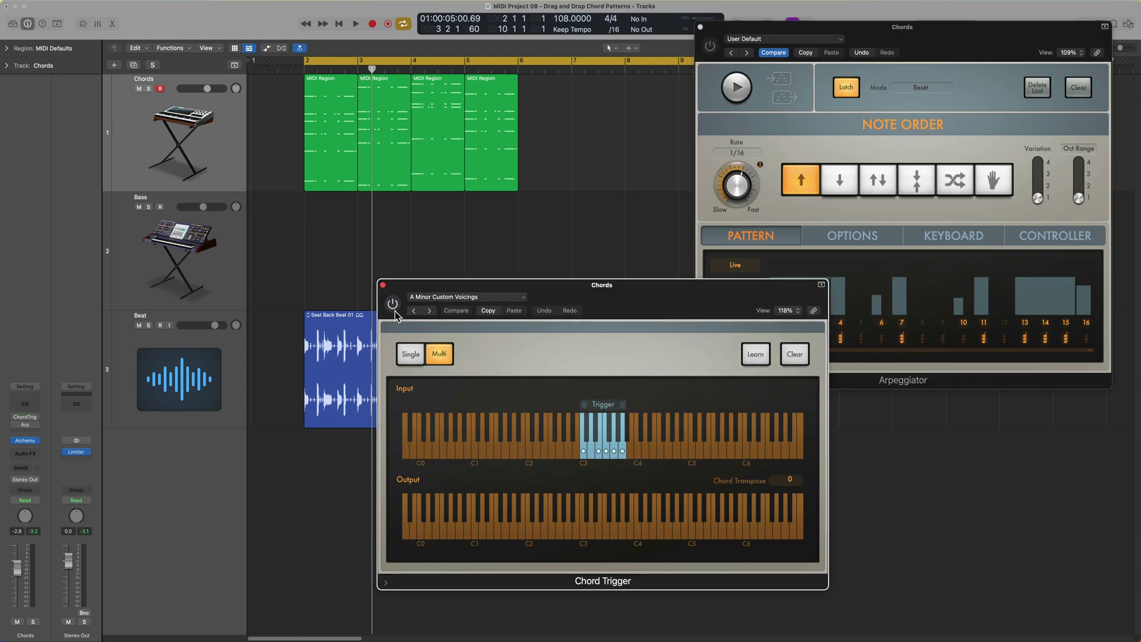
pyautogui.click(382, 285)
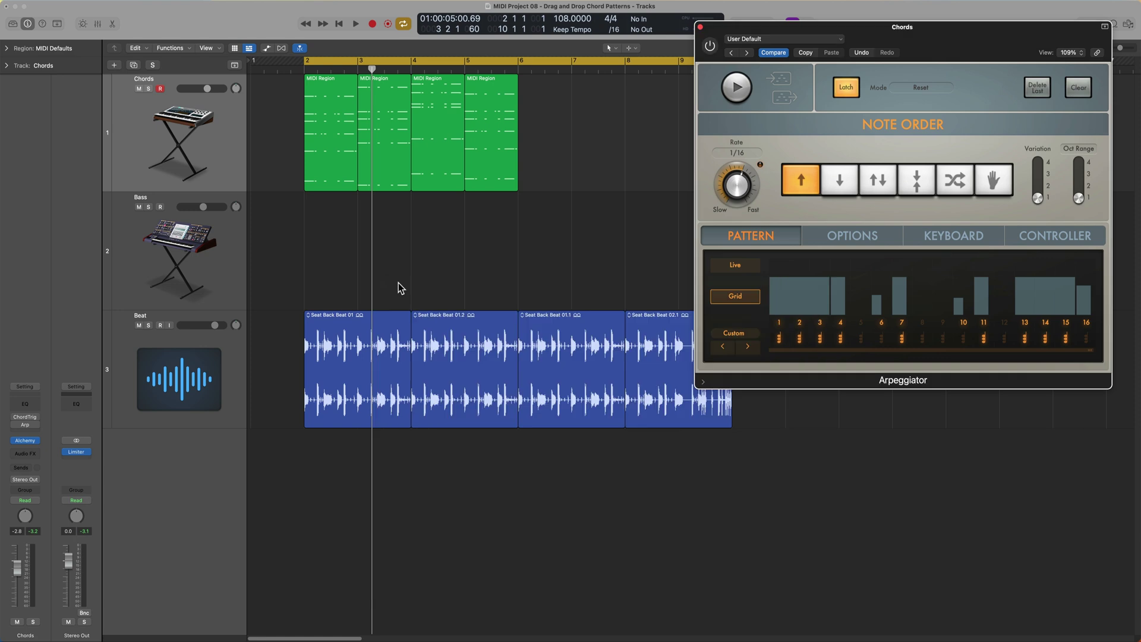
pyautogui.click(701, 27)
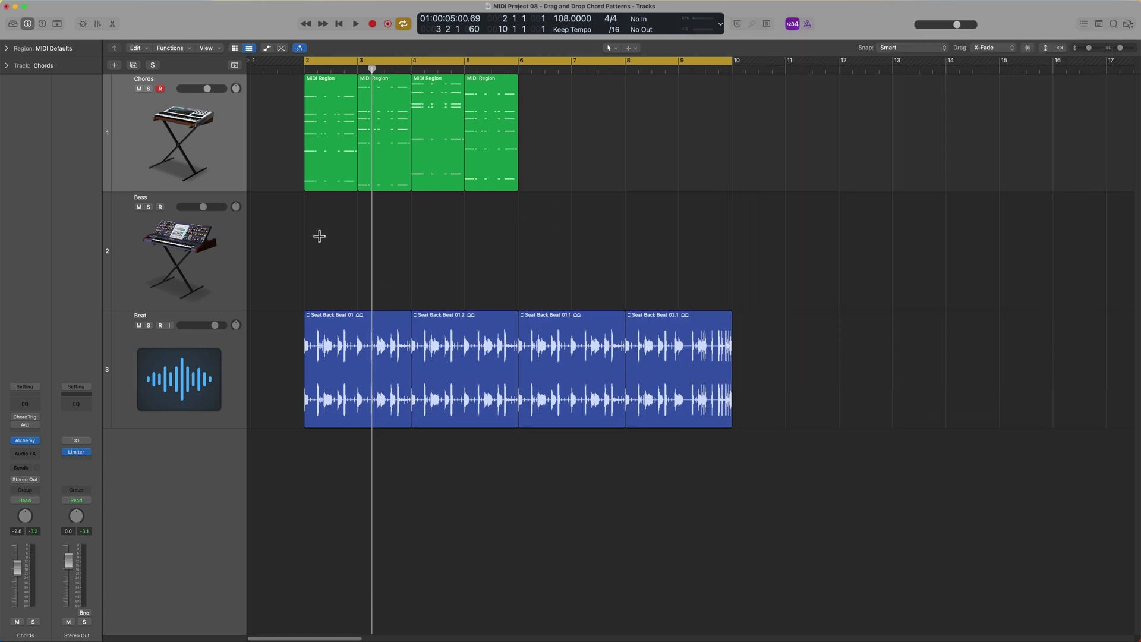
# During playback, move and copy Chords regions so one lands at bar 7, leaving a gap.
pyautogui.press('super+Down')
pyautogui.press('super+Right')
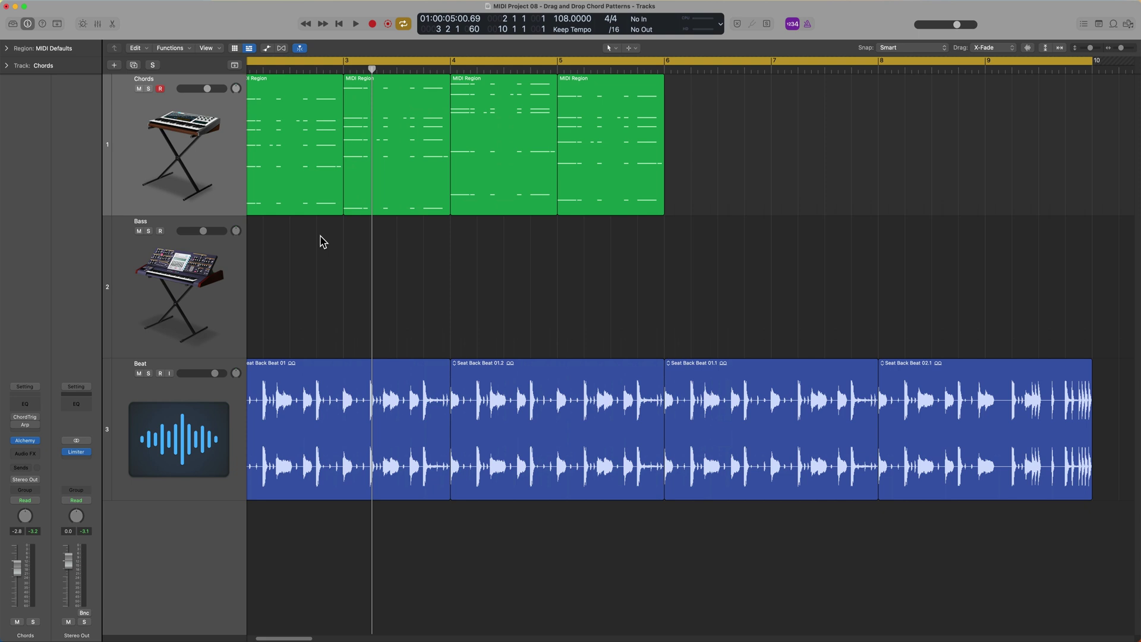
pyautogui.hscroll(-3, 349, 270)
pyautogui.press('space')
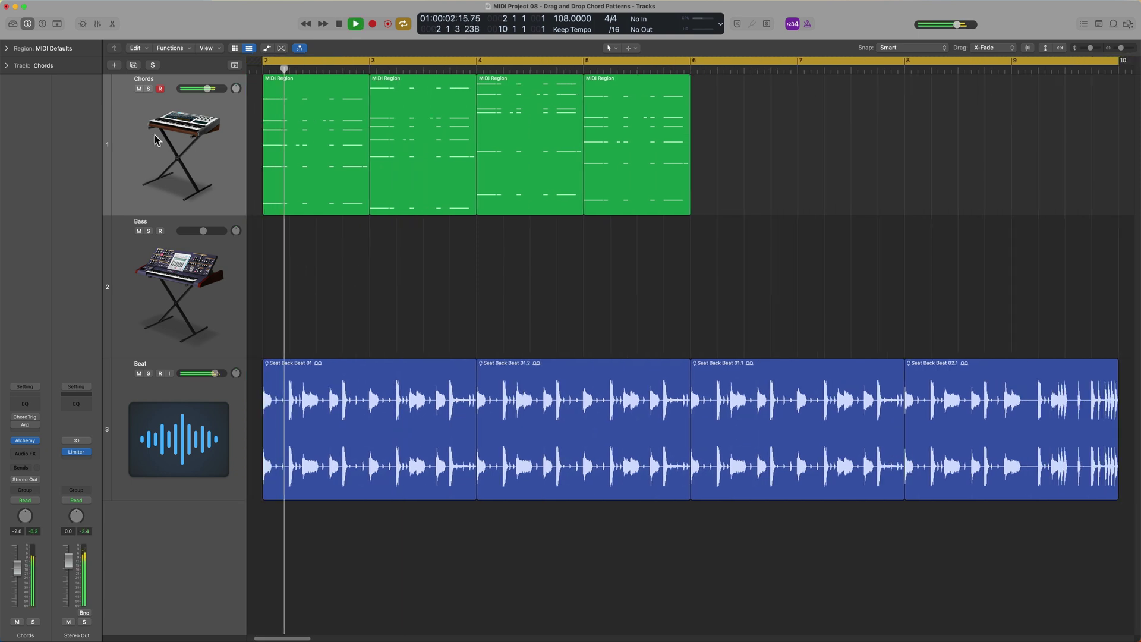
pyautogui.moveTo(400, 270); pyautogui.dragTo(620, 264)
pyautogui.moveTo(601, 173); pyautogui.dragTo(708, 153)
pyautogui.moveTo(526, 125); pyautogui.dragTo(633, 125)
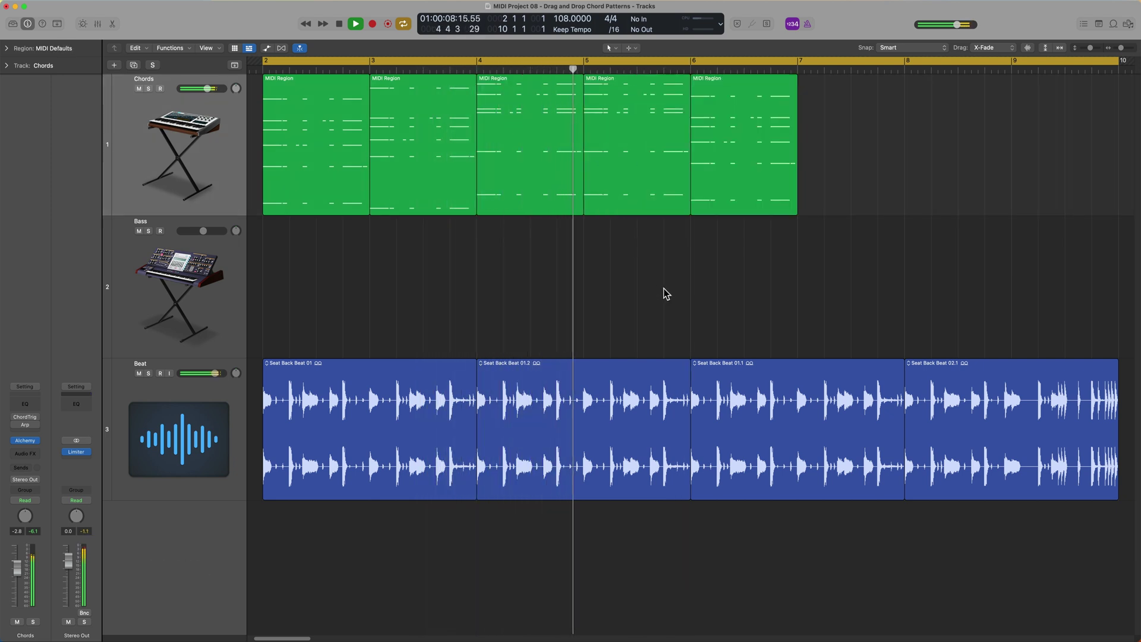
pyautogui.hscroll(3, 678, 250)
pyautogui.moveTo(693, 212); pyautogui.dragTo(778, 142)
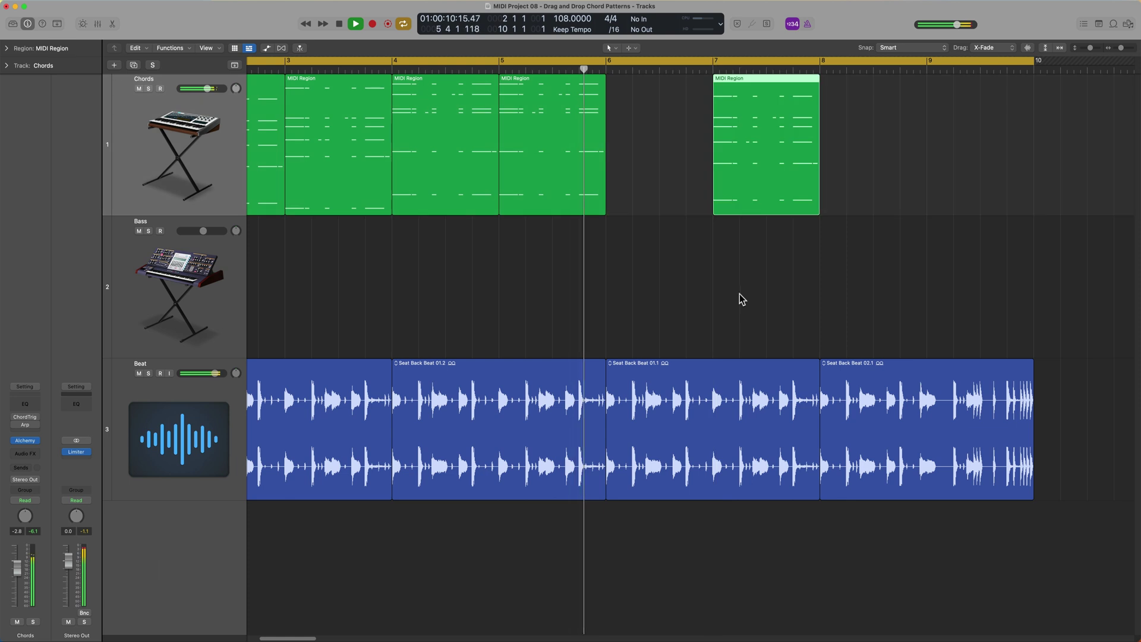
pyautogui.press('space')
pyautogui.hscroll(-5, 658, 244)
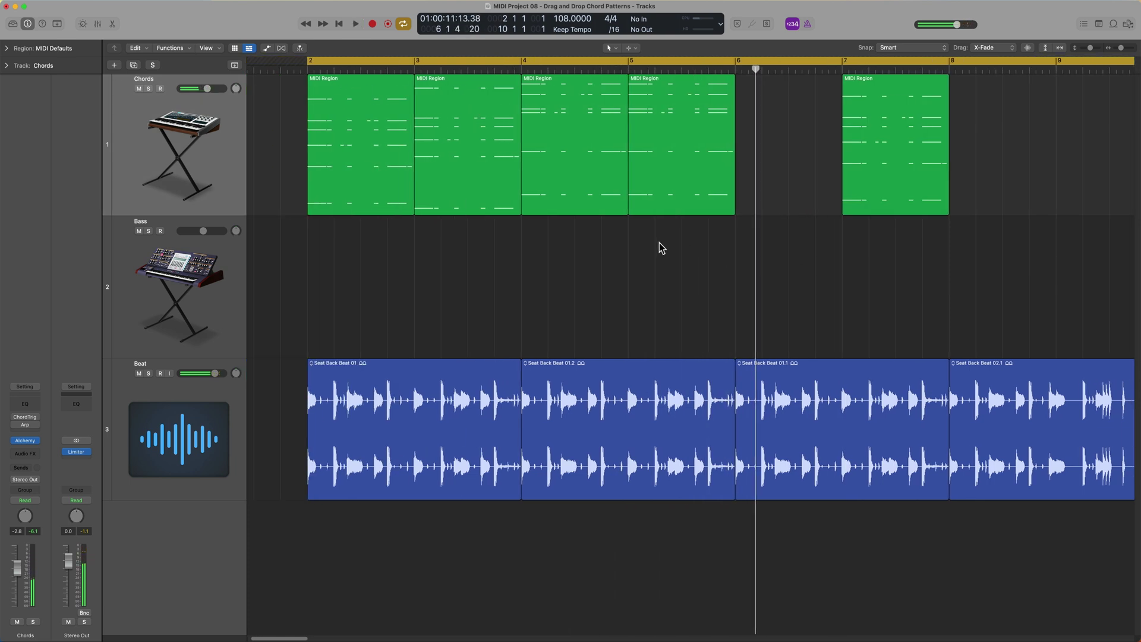
# Set Snap to Beat, delete the half bar before bar 6, and copy a region into bar 6.
pyautogui.click(913, 48)
pyautogui.click(921, 63)
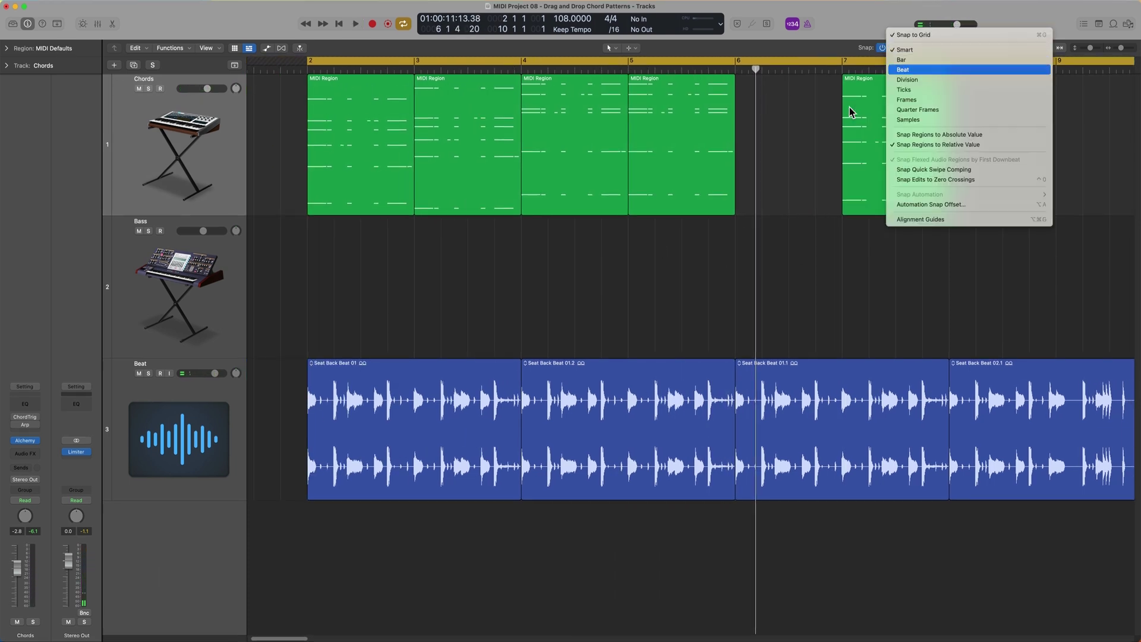
pyautogui.moveTo(725, 127); pyautogui.dragTo(692, 128)
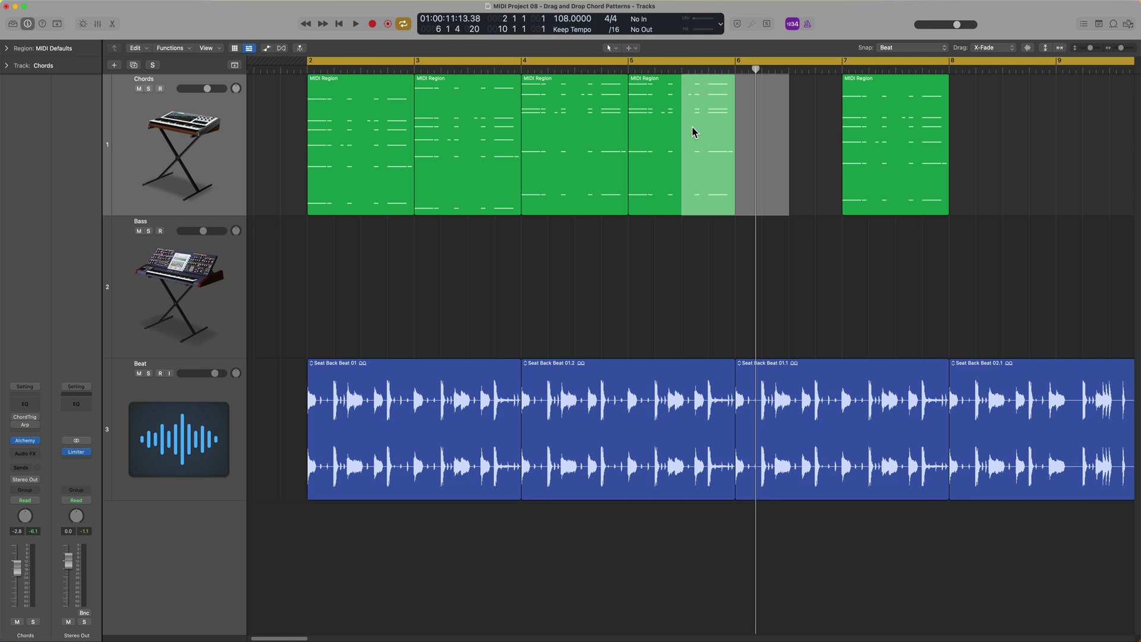
pyautogui.press('Delete')
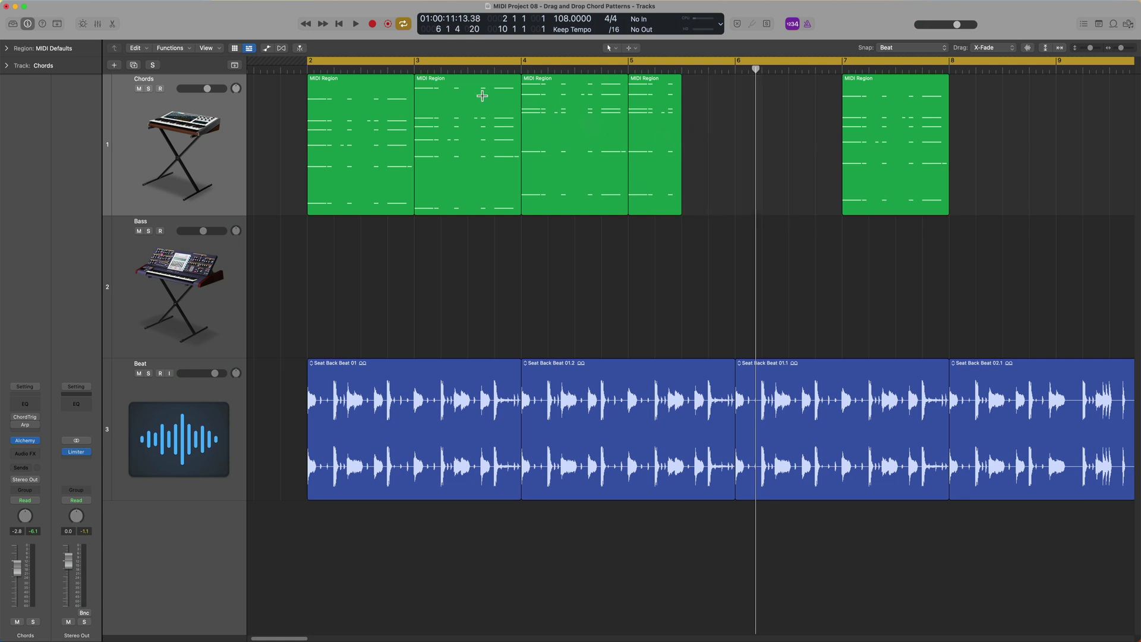
pyautogui.moveTo(469, 83); pyautogui.dragTo(708, 127)
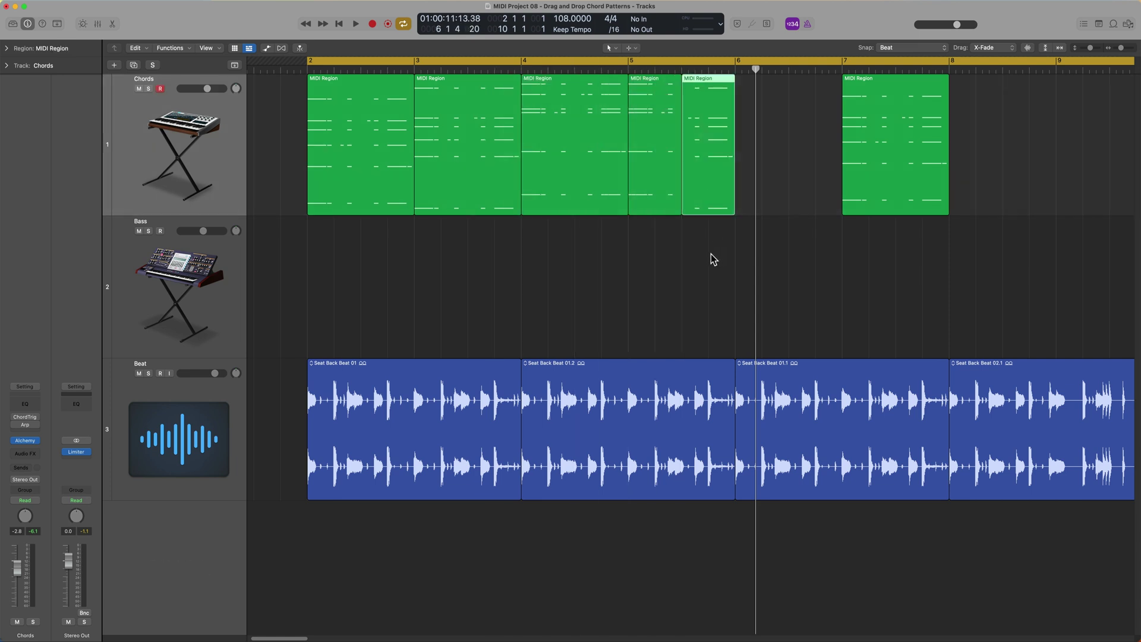
pyautogui.moveTo(343, 135); pyautogui.dragTo(767, 141)
pyautogui.click(758, 285)
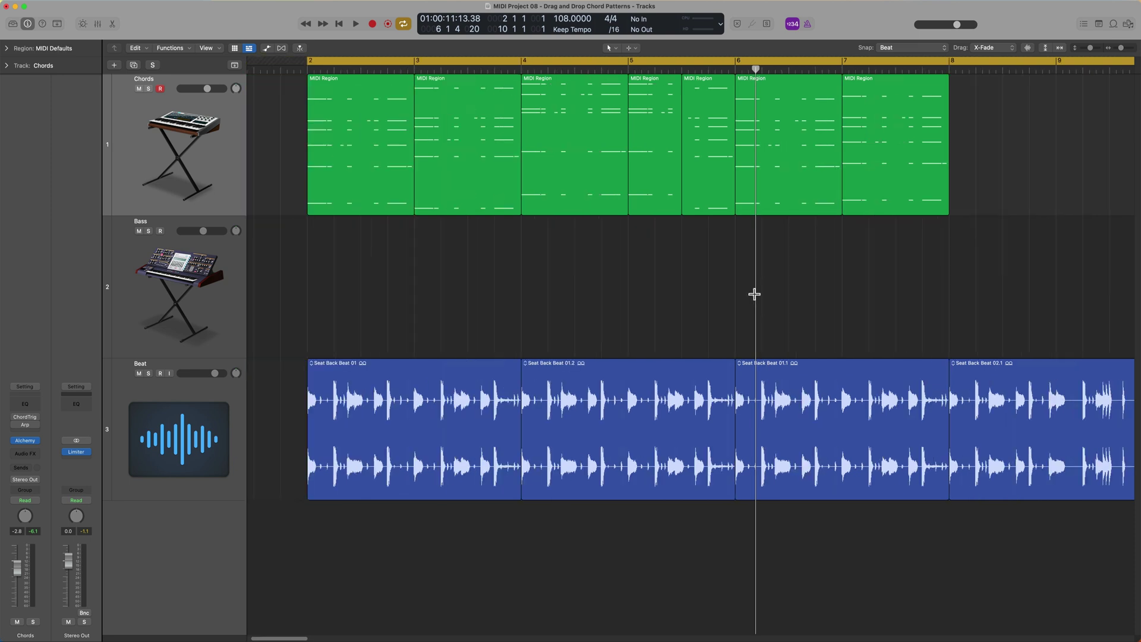
# Copy the bar 4–6 Chords regions past bar 8 to fill through bar 10, then play.
pyautogui.press('super+Left')
pyautogui.click(688, 154)
pyautogui.moveTo(520, 224); pyautogui.dragTo(580, 197)
pyautogui.moveTo(482, 165); pyautogui.dragTo(775, 173)
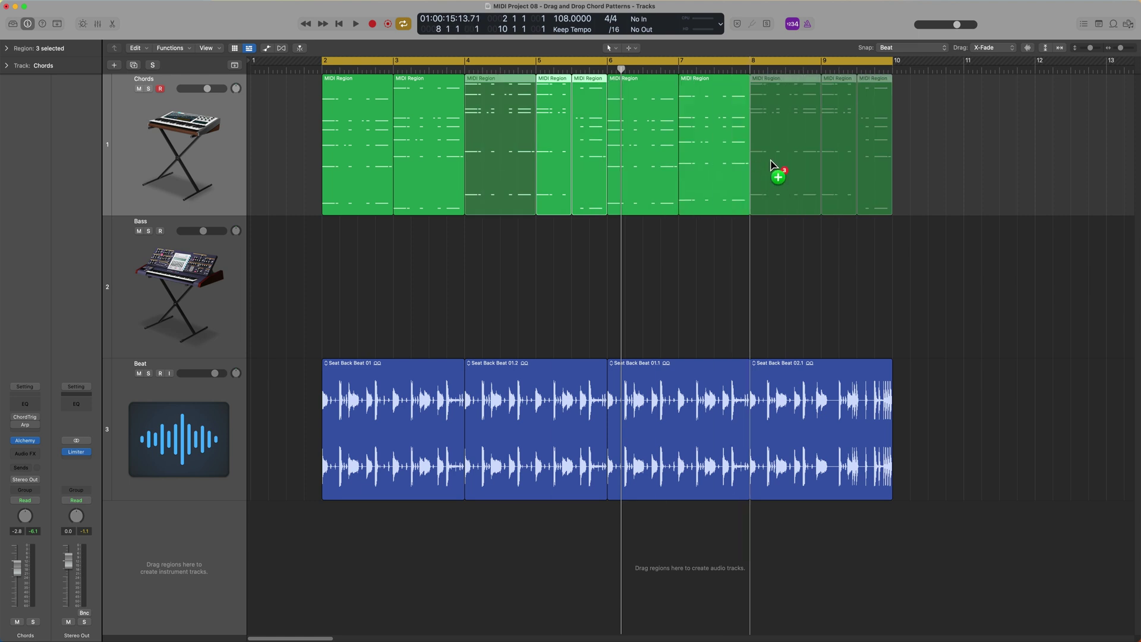
pyautogui.click(769, 288)
pyautogui.press('space')
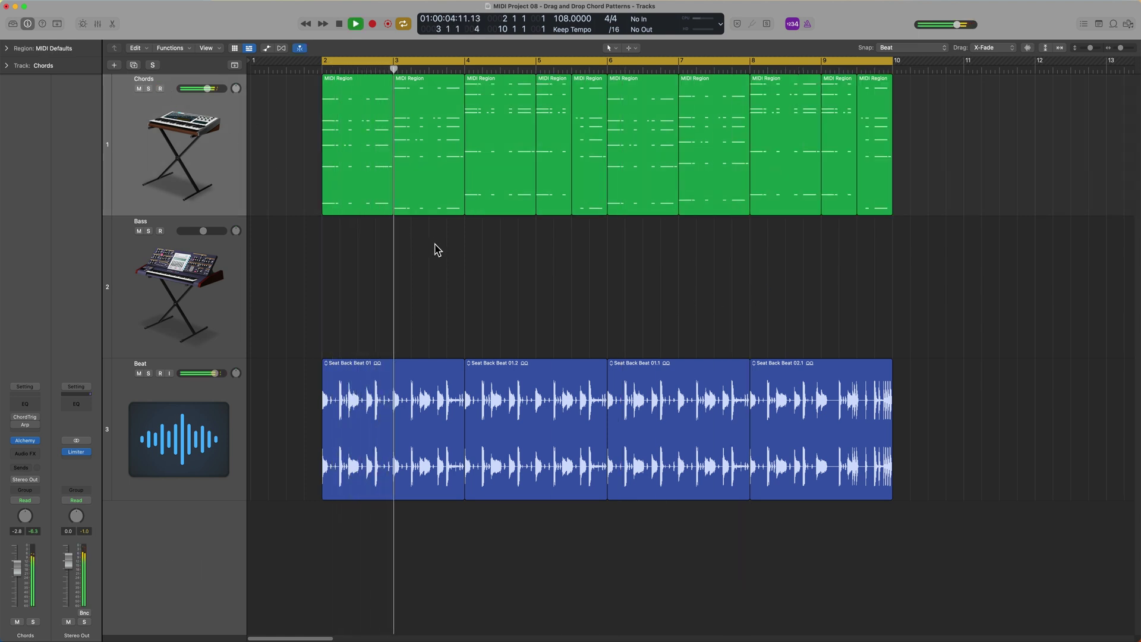
pyautogui.moveTo(990, 155); pyautogui.dragTo(362, 124)
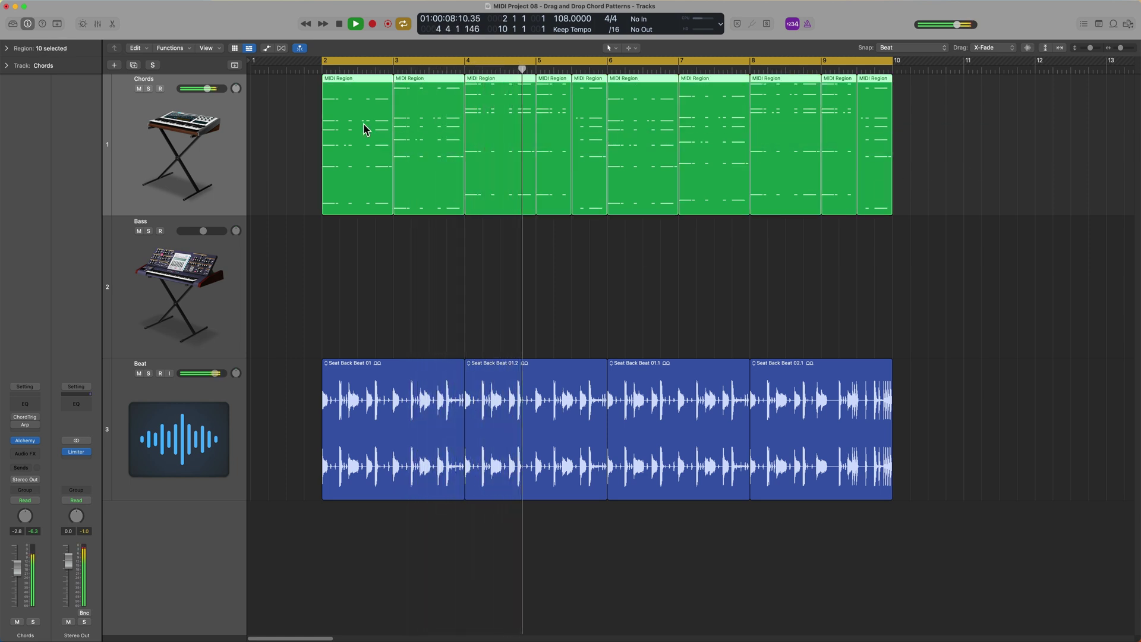
# Stop playback, join the Chords regions into one MIDI region and open it in the Piano Roll.
pyautogui.press('space')
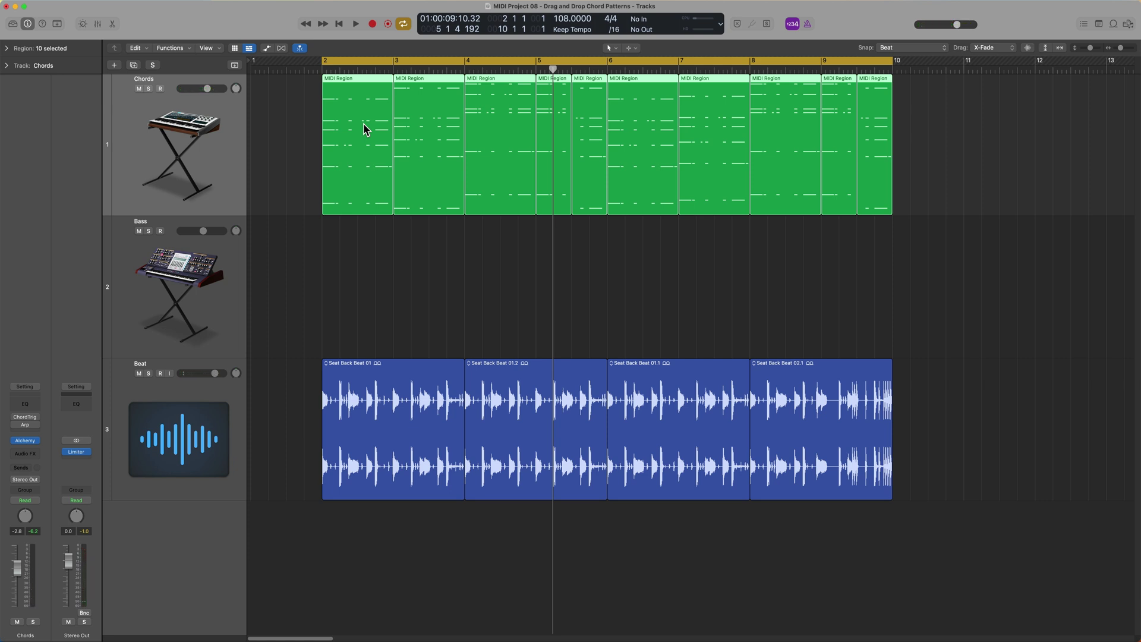
pyautogui.press('super+j')
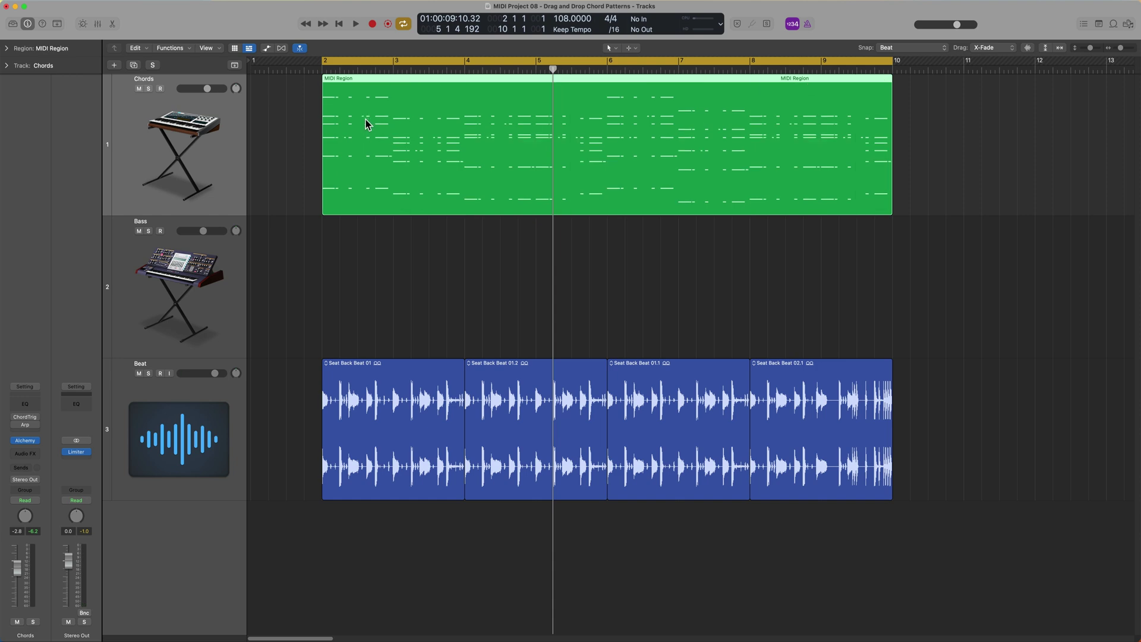
pyautogui.doubleClick(366, 125)
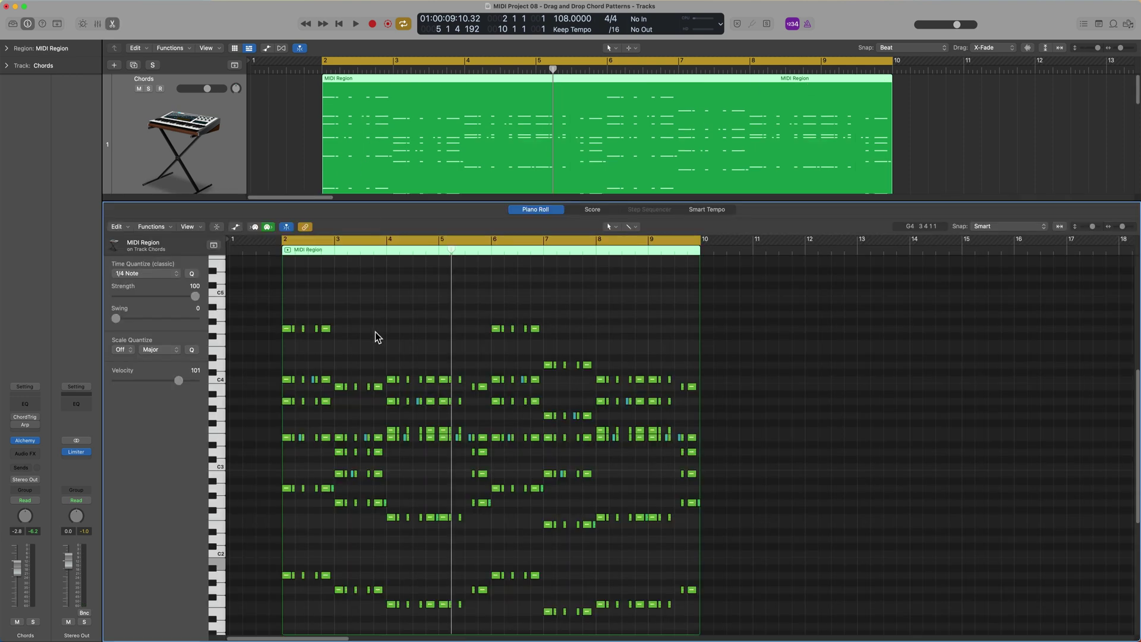
# Play the joined Chords region from bar 2 while zooming and scrolling through its notes.
pyautogui.press('super+Down')
pyautogui.press('space')
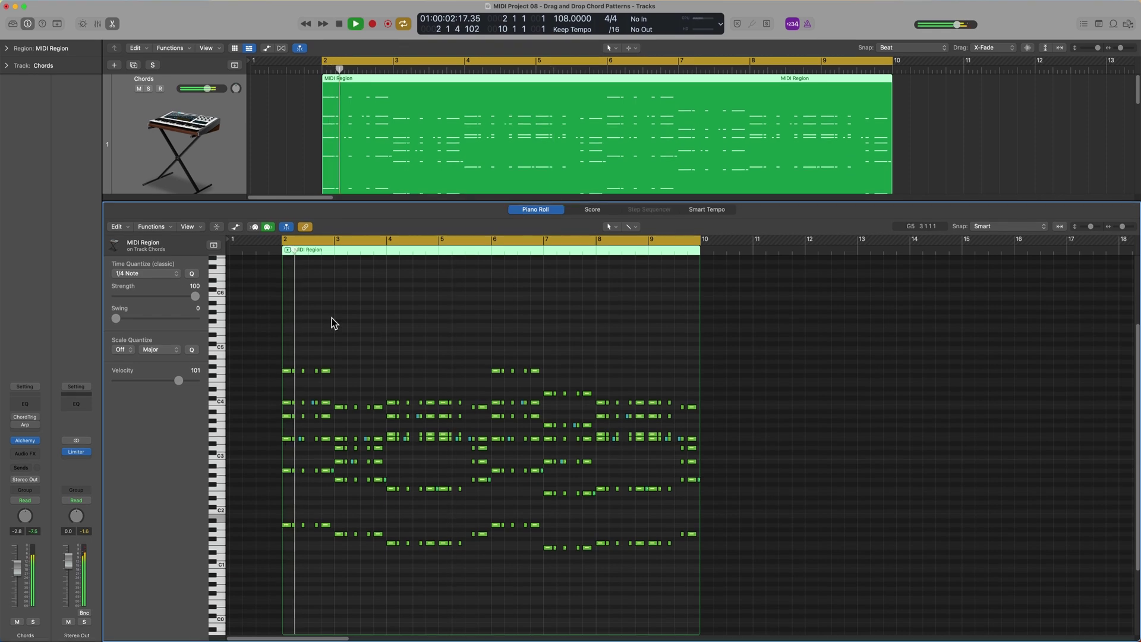
pyautogui.press('super+Right')
pyautogui.press('super+Right')
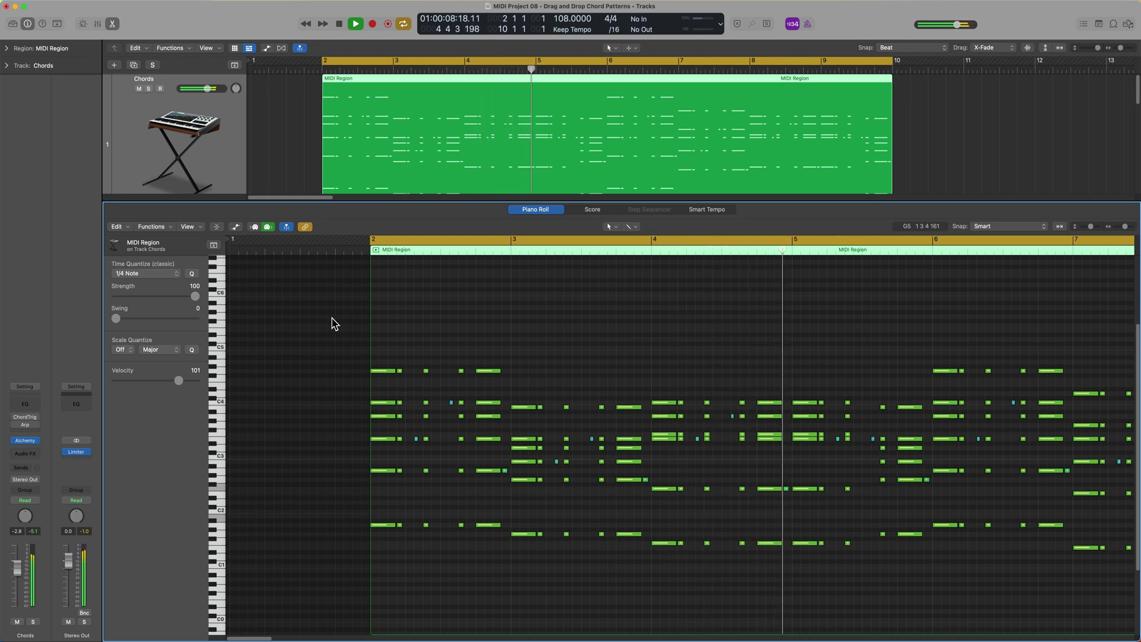
pyautogui.hscroll(2, 553, 408)
pyautogui.hscroll(5, 554, 407)
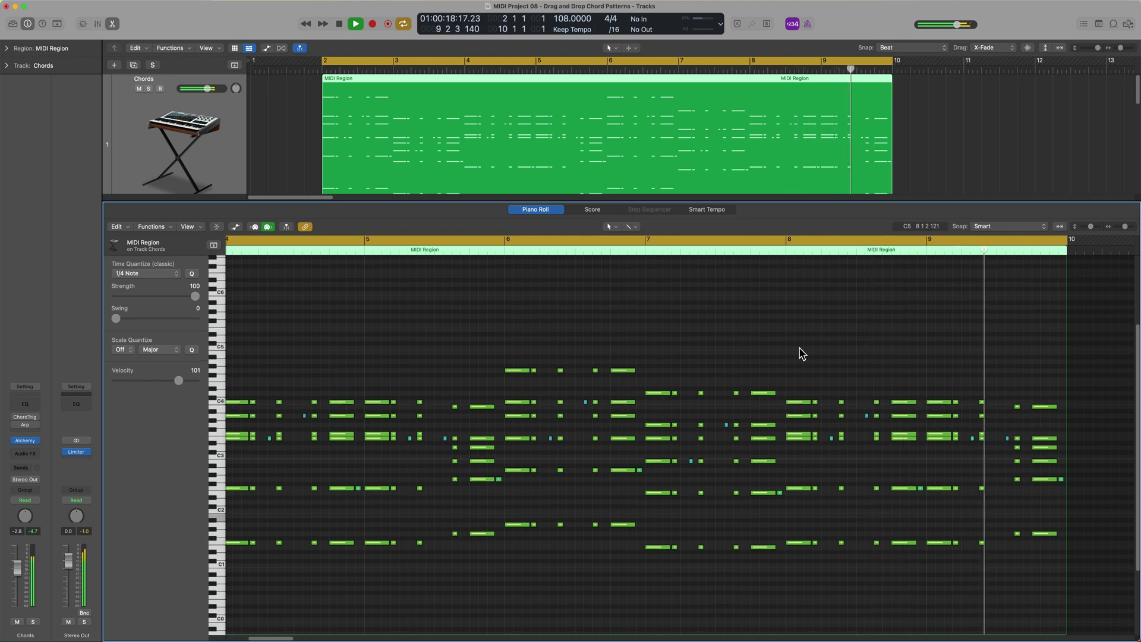
# Close the Piano Roll, stop playback and bring up the Bass track's Chord Trigger plug-in.
pyautogui.press('p')
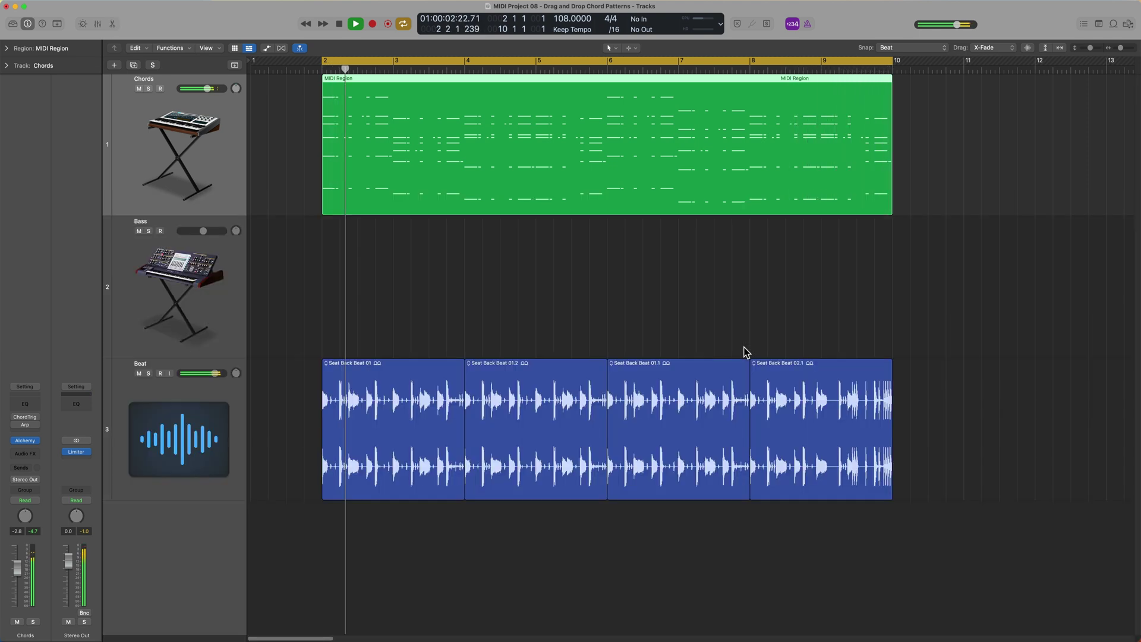
pyautogui.press('space')
pyautogui.click(689, 295)
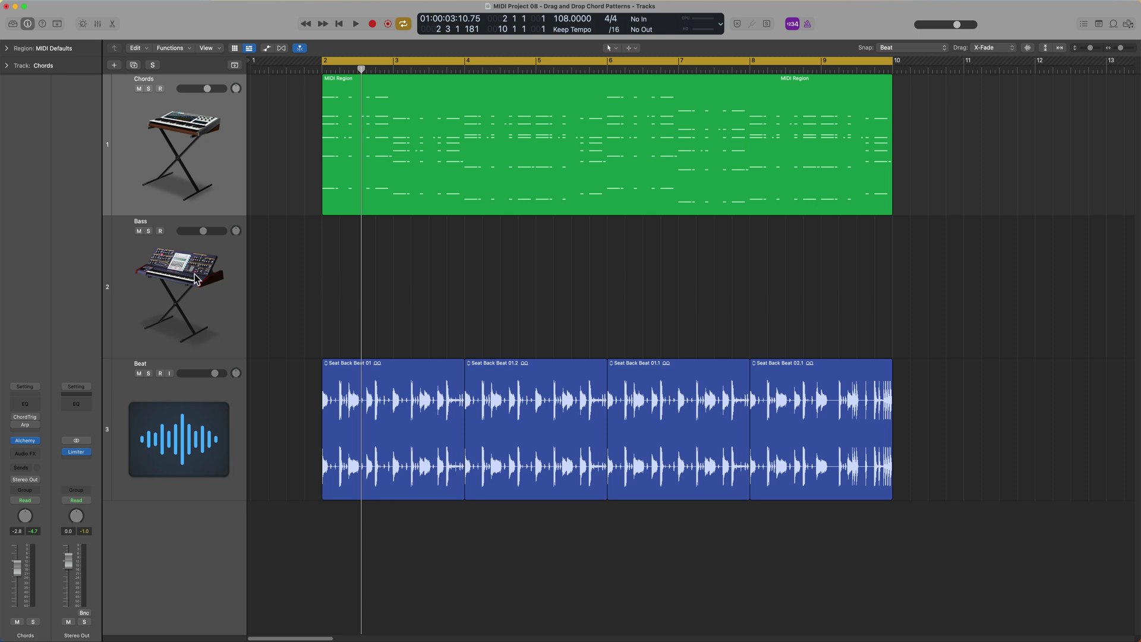
pyautogui.click(214, 304)
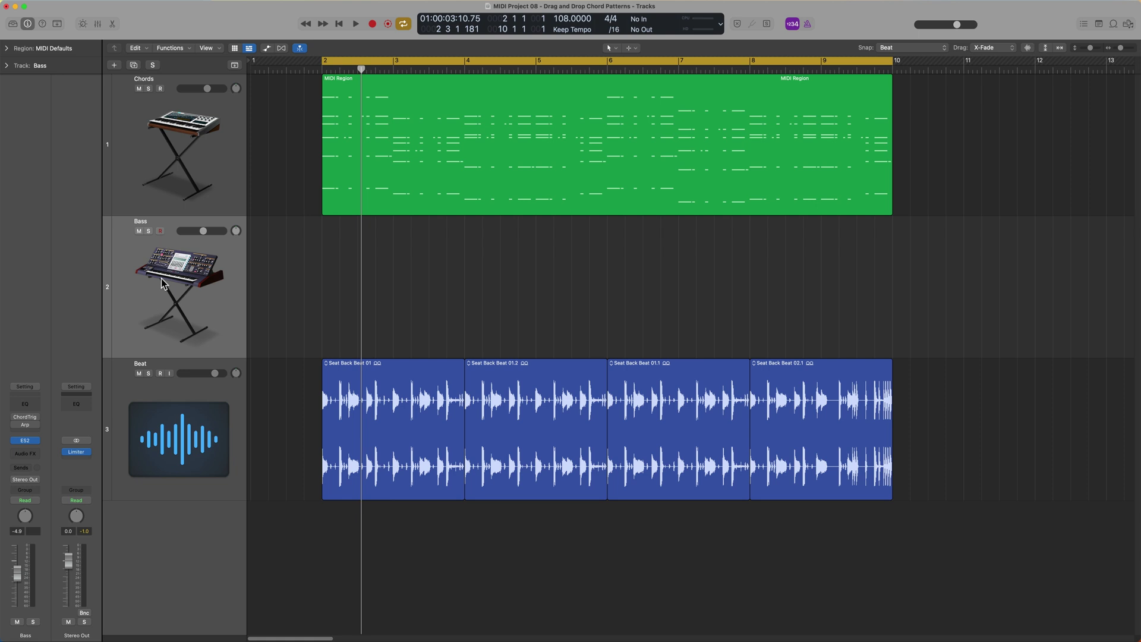
pyautogui.click(25, 418)
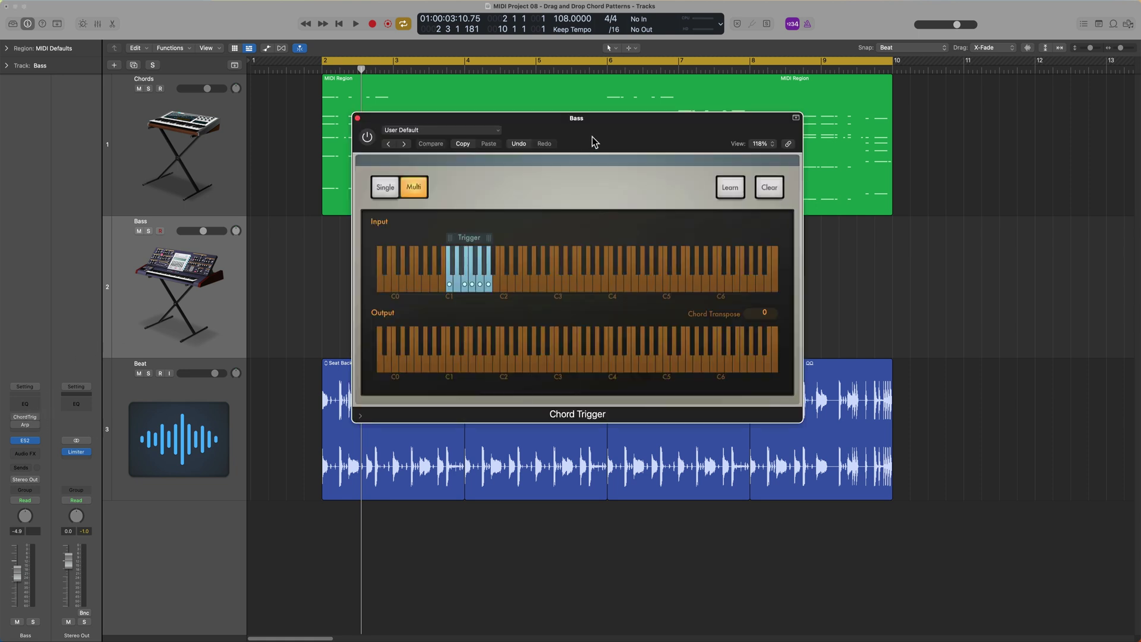
# Place the Bass Arpeggiator beside Chord Trigger and switch both plug-ins on.
pyautogui.moveTo(622, 139); pyautogui.dragTo(723, 304)
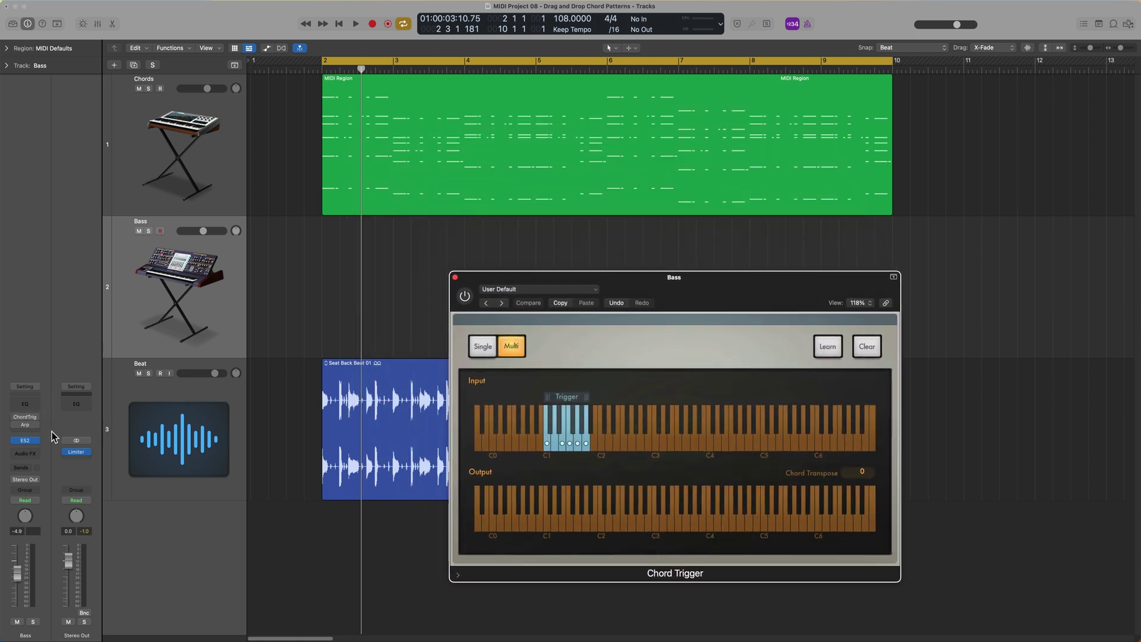
pyautogui.click(25, 425)
pyautogui.moveTo(598, 119); pyautogui.dragTo(908, 67)
pyautogui.click(463, 300)
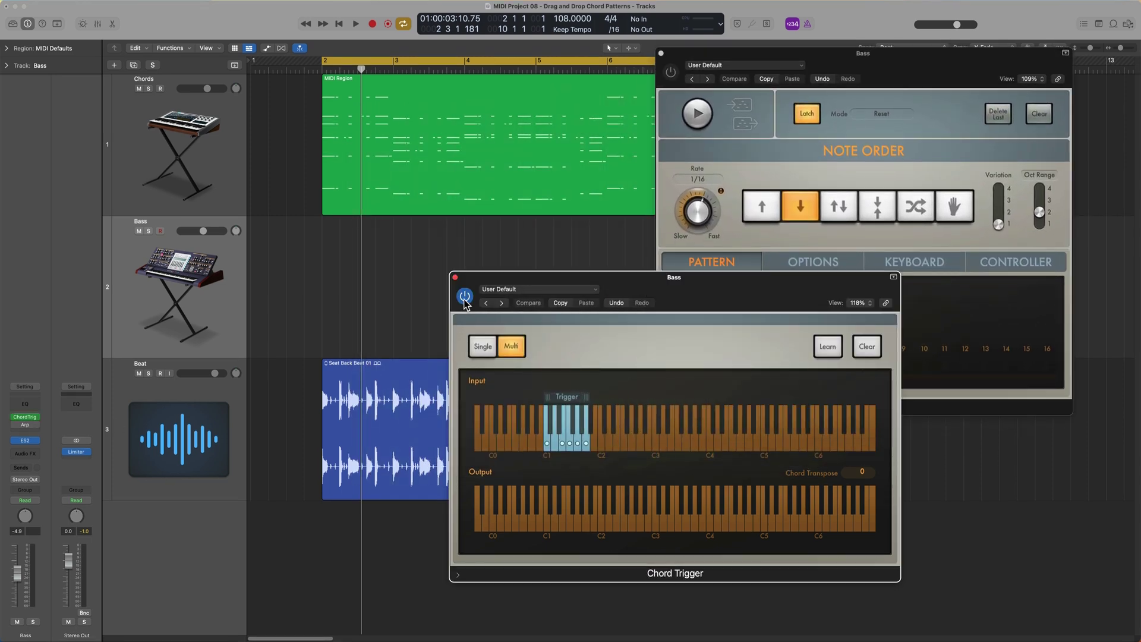
pyautogui.click(670, 72)
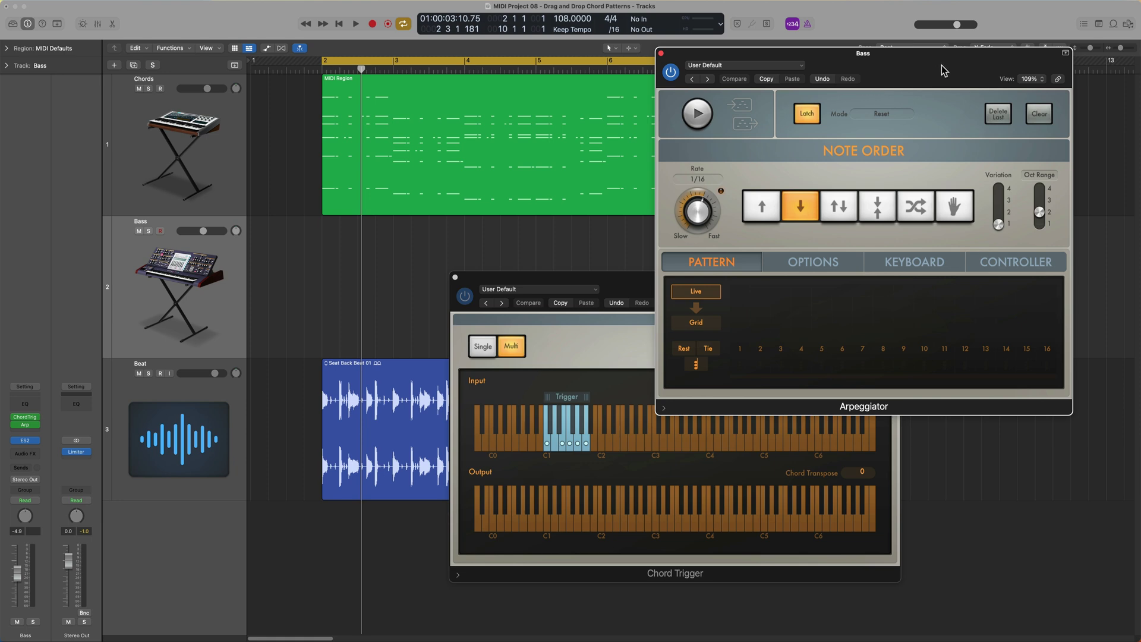
pyautogui.moveTo(651, 278); pyautogui.dragTo(635, 286)
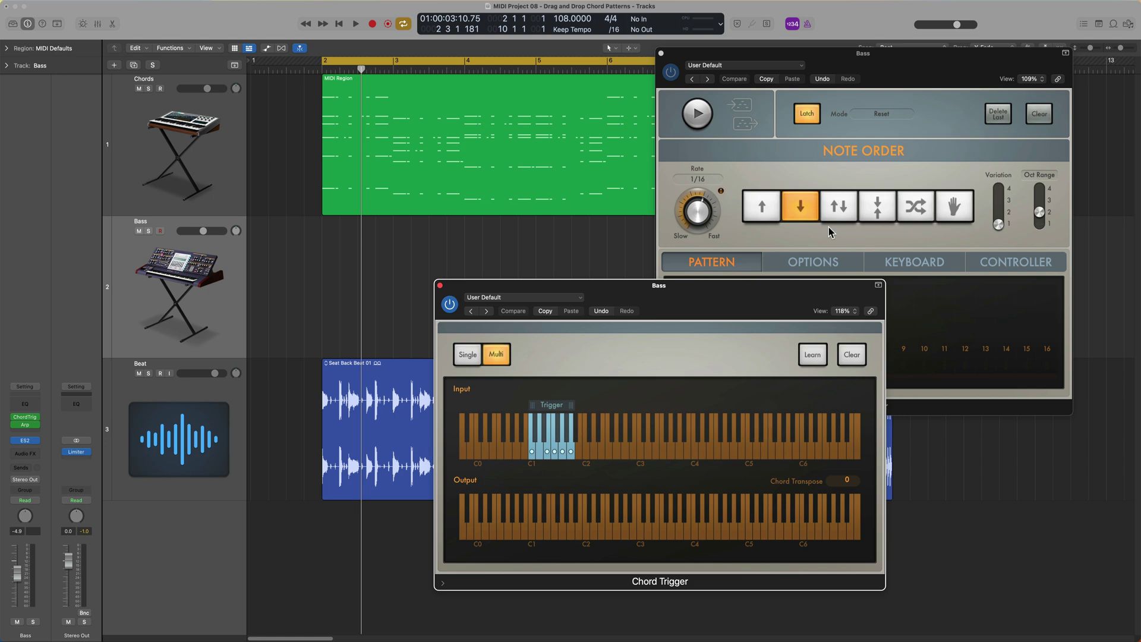
# Add another trigger key, audition the trigger chords and start the Arpeggiator playing.
pyautogui.click(571, 452)
pyautogui.click(572, 453)
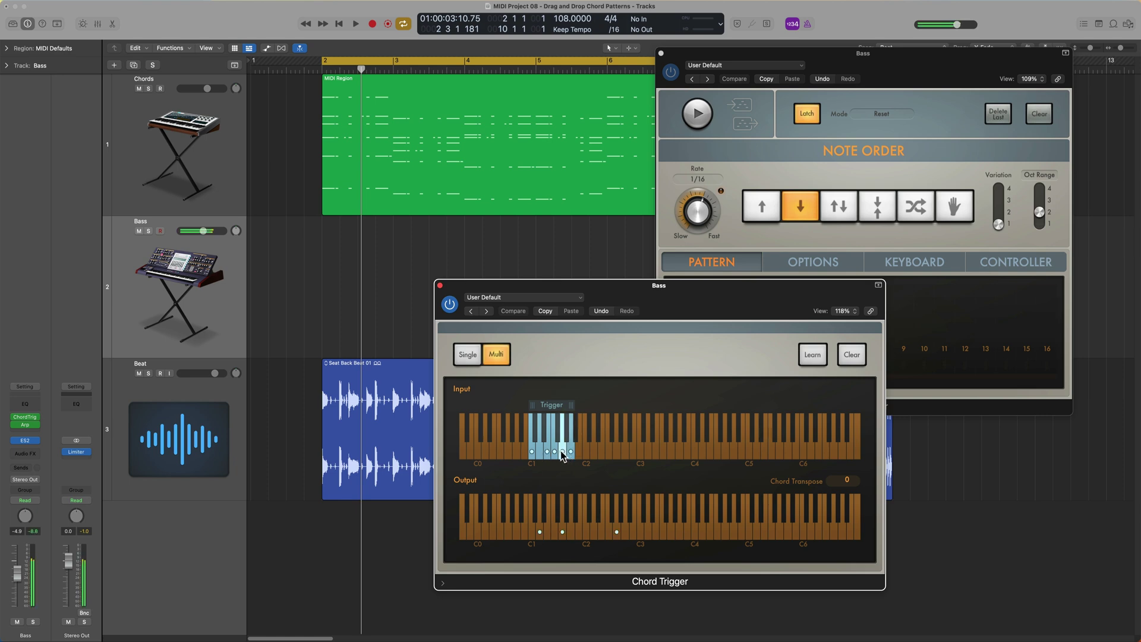
pyautogui.click(554, 452)
pyautogui.click(548, 450)
pyautogui.click(730, 136)
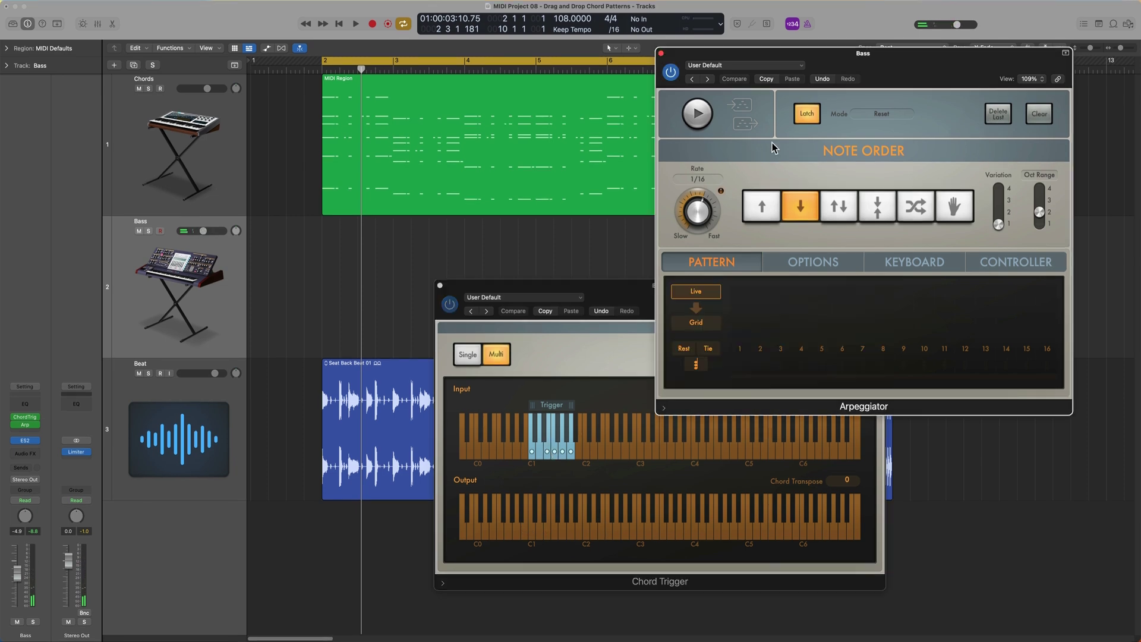
pyautogui.click(696, 117)
pyautogui.click(573, 450)
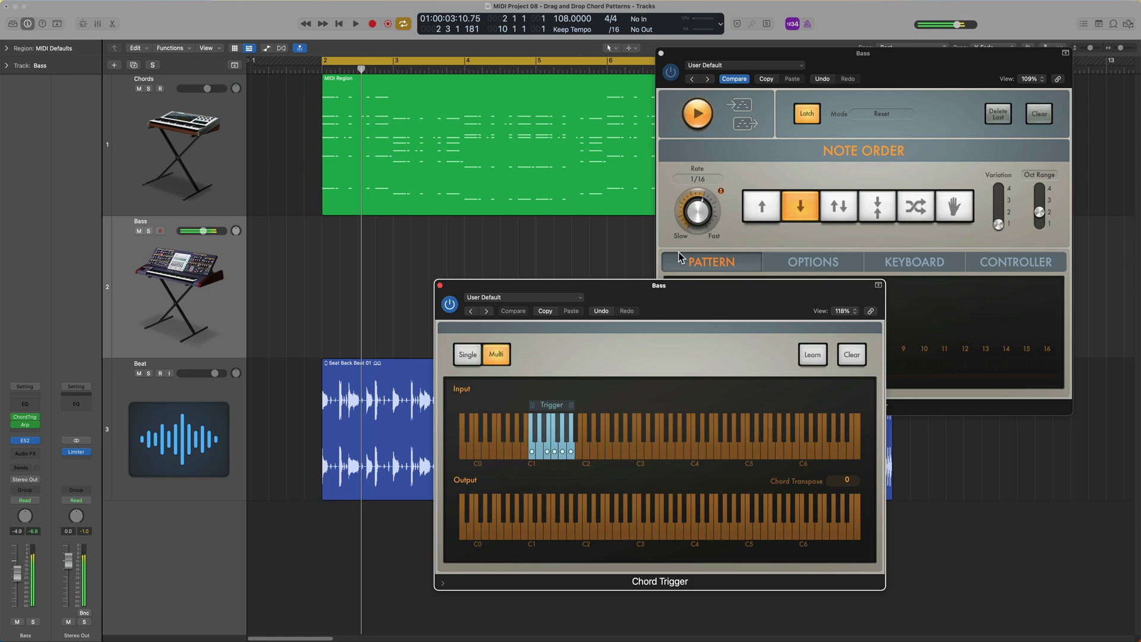
# Stop the Bass Arpeggiator, switch its pattern from Live to Grid and restart it.
pyautogui.click(735, 238)
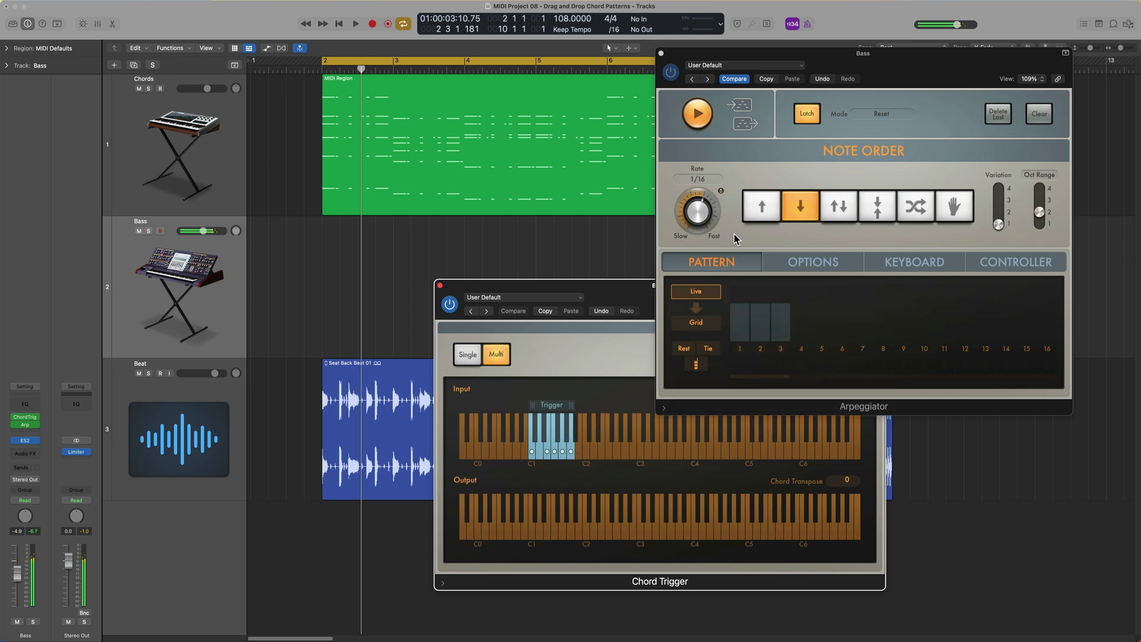
pyautogui.click(709, 116)
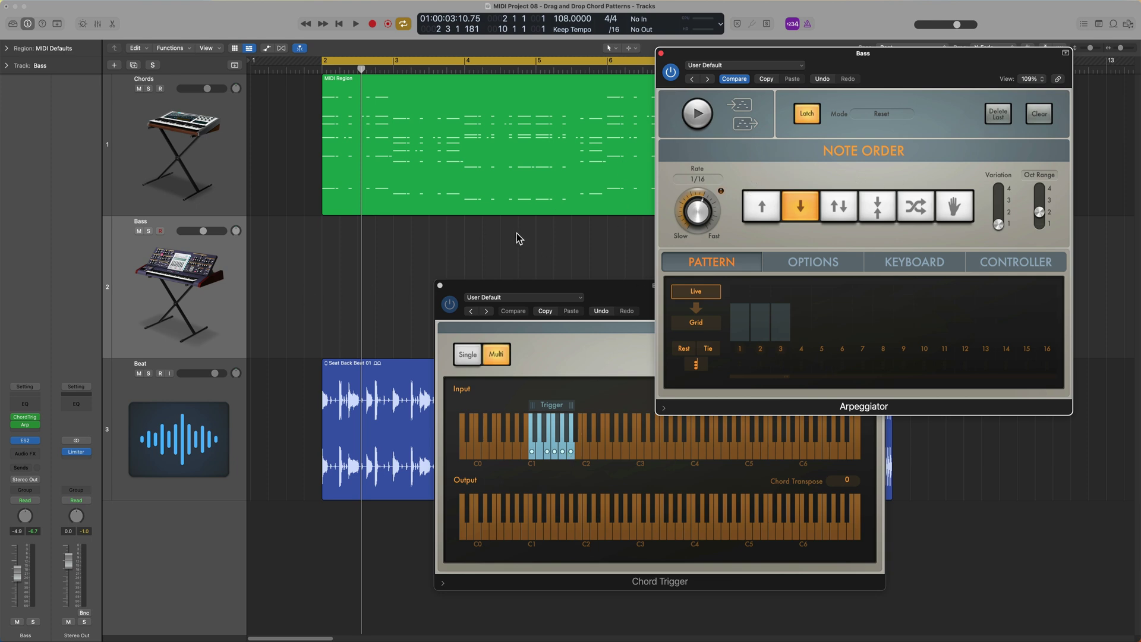
pyautogui.click(705, 326)
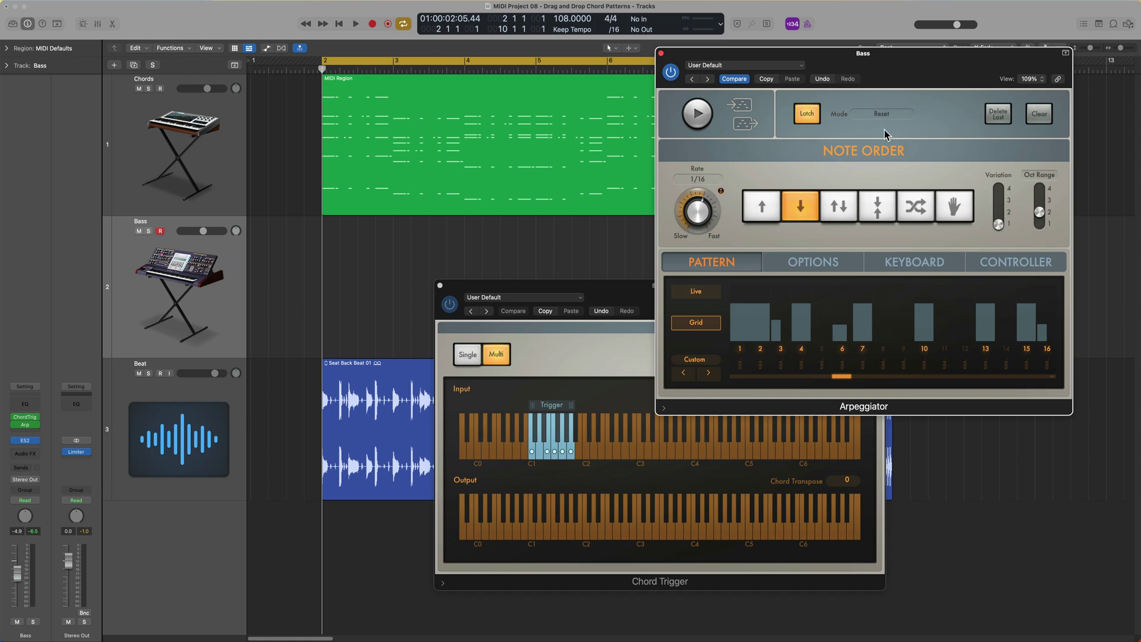
pyautogui.click(696, 115)
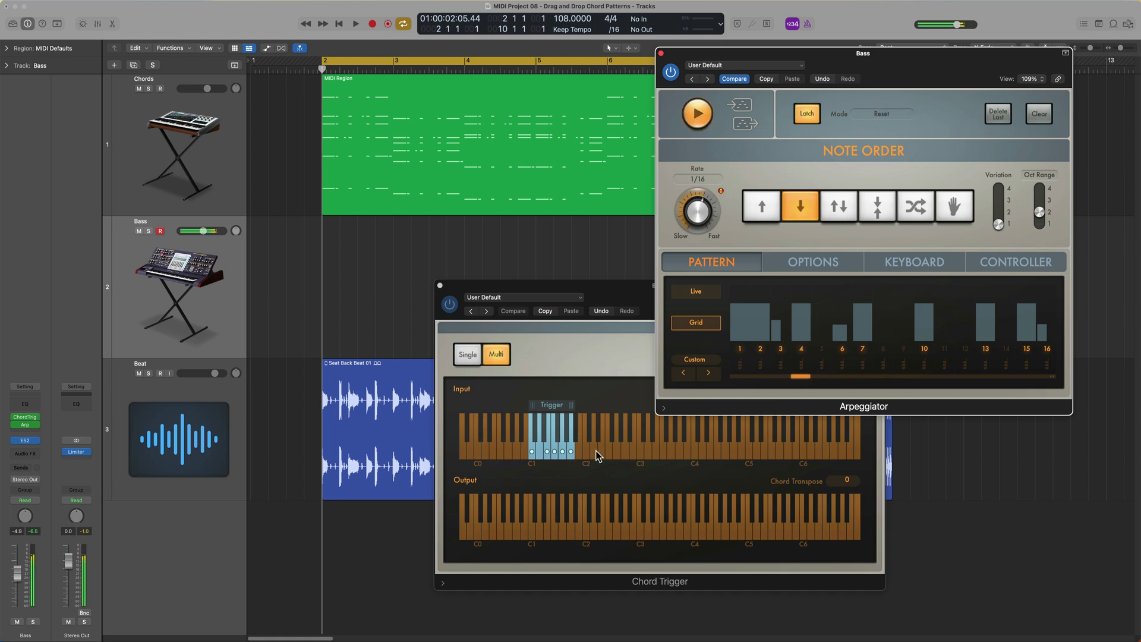
# Drag arpeggio patterns onto the Bass track at bars 2, 3, 4, 5 and 6.
pyautogui.click(569, 450)
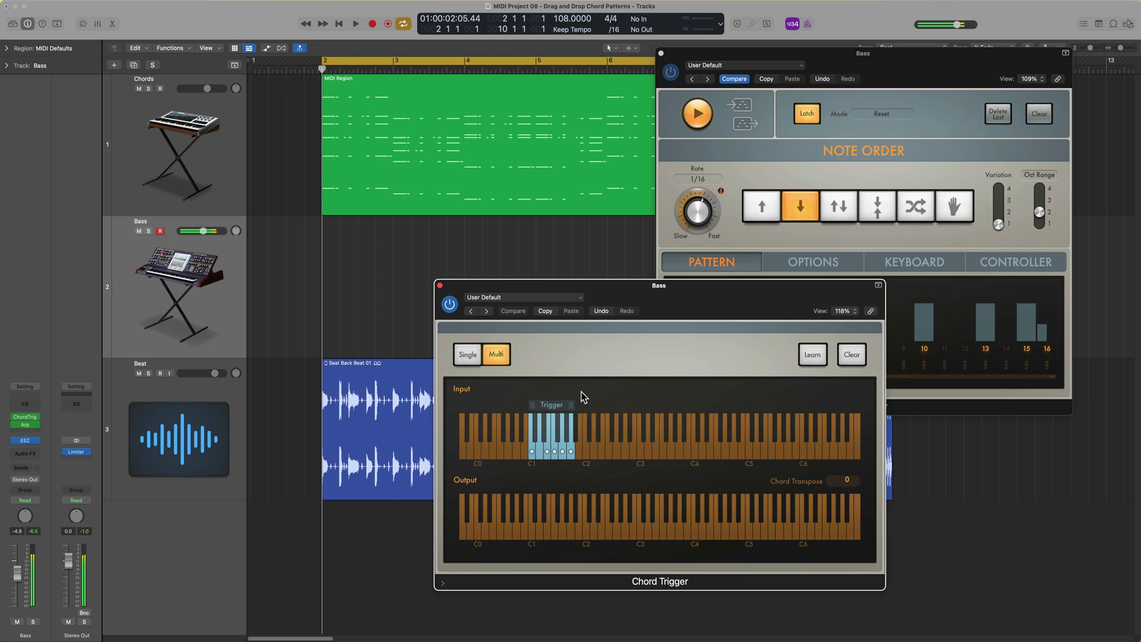
pyautogui.moveTo(745, 123); pyautogui.dragTo(380, 290)
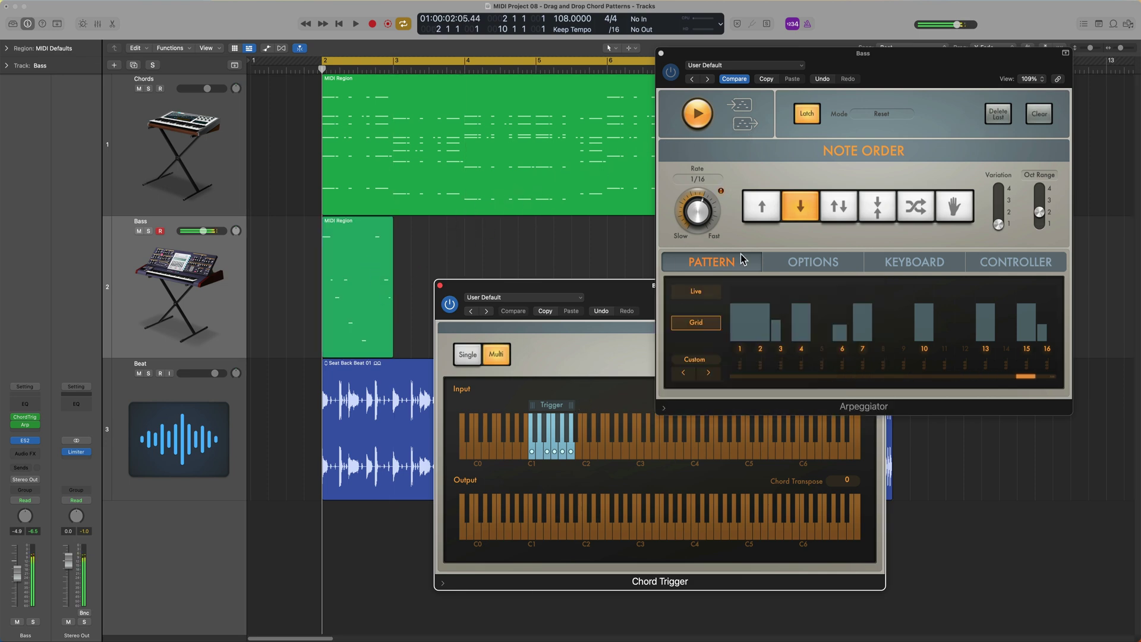
pyautogui.click(629, 383)
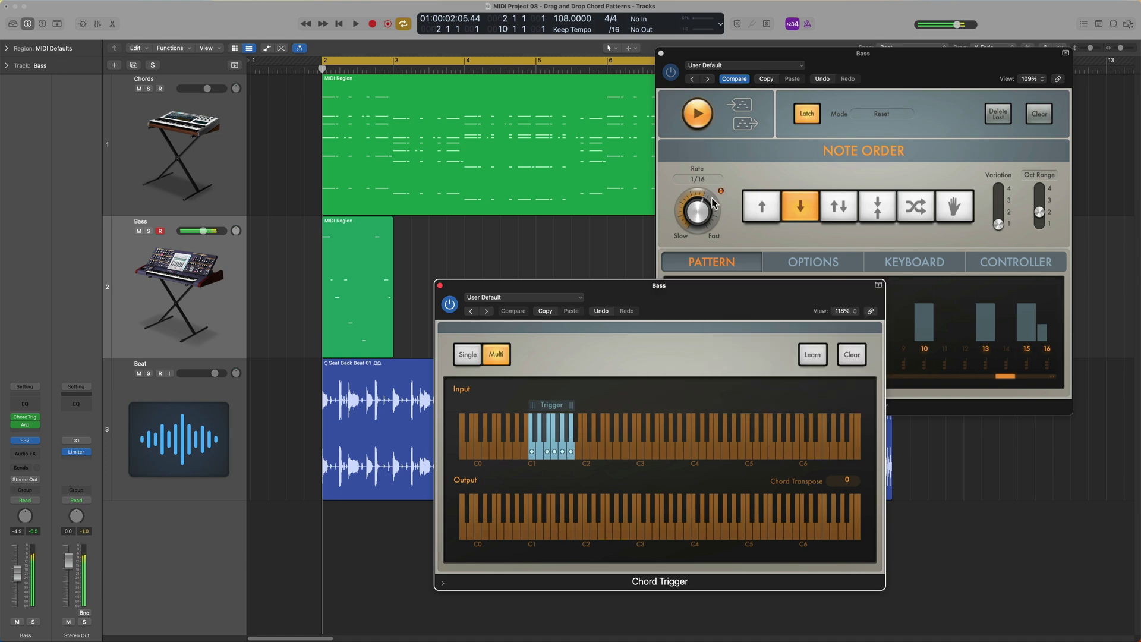
pyautogui.moveTo(744, 126); pyautogui.dragTo(431, 269)
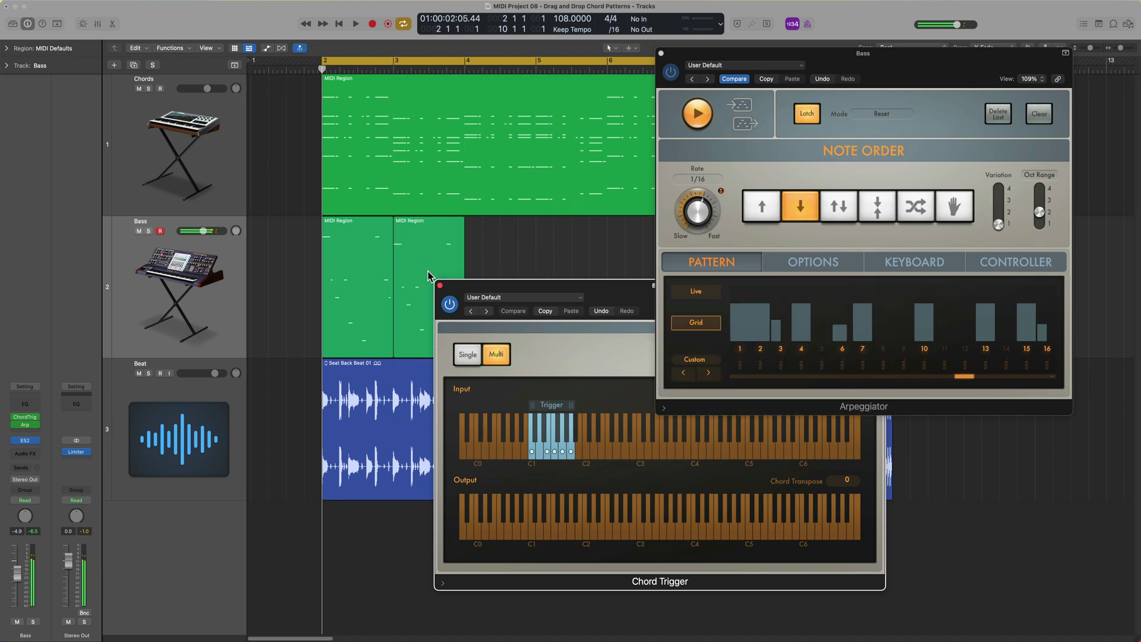
pyautogui.click(557, 456)
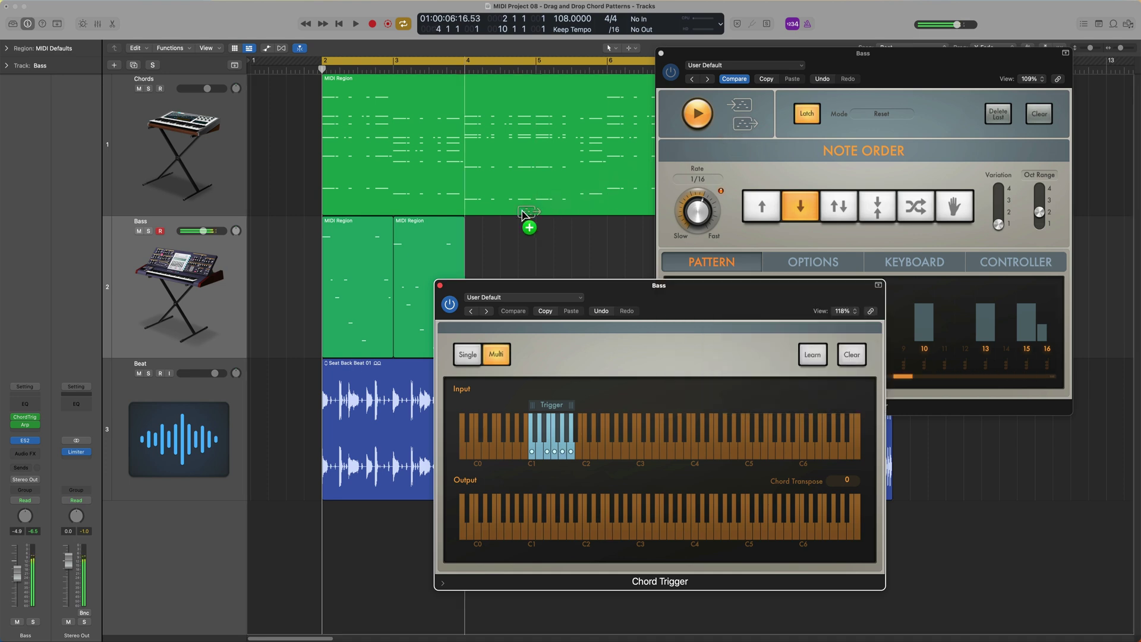
pyautogui.moveTo(522, 215); pyautogui.dragTo(523, 217)
pyautogui.moveTo(569, 288); pyautogui.dragTo(536, 388)
pyautogui.moveTo(772, 56); pyautogui.dragTo(863, 49)
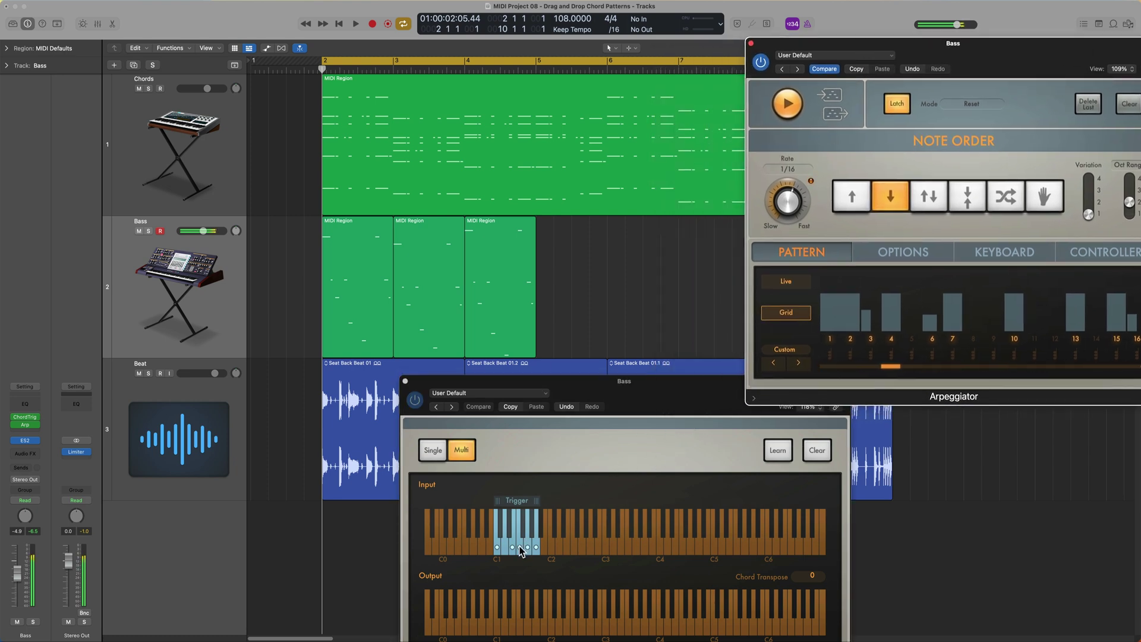
pyautogui.moveTo(834, 116); pyautogui.dragTo(570, 300)
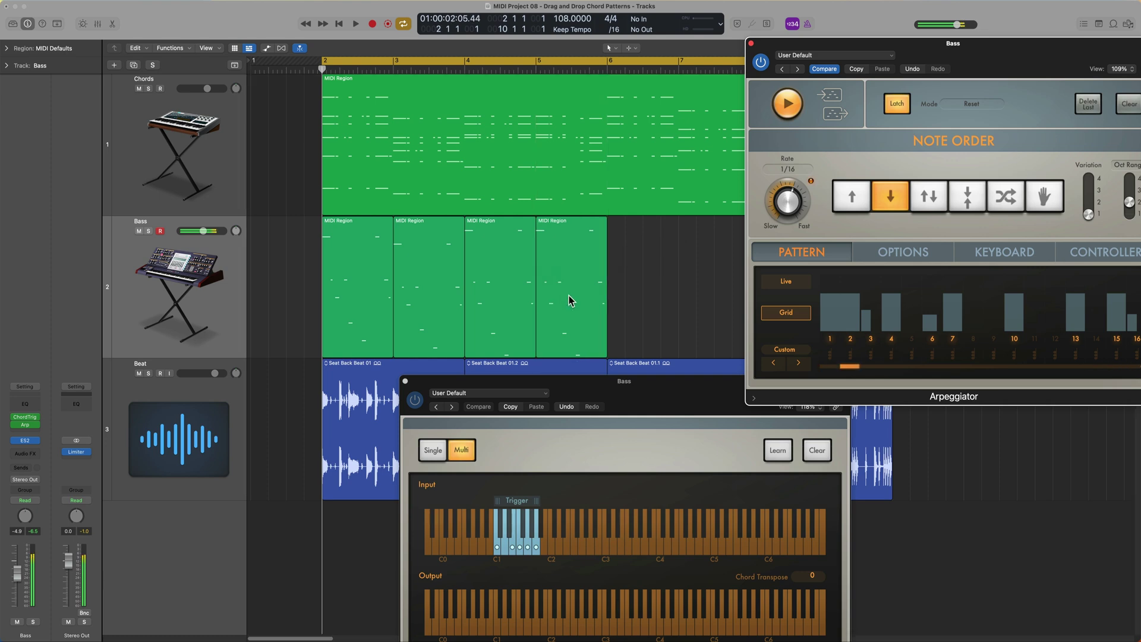
pyautogui.click(565, 477)
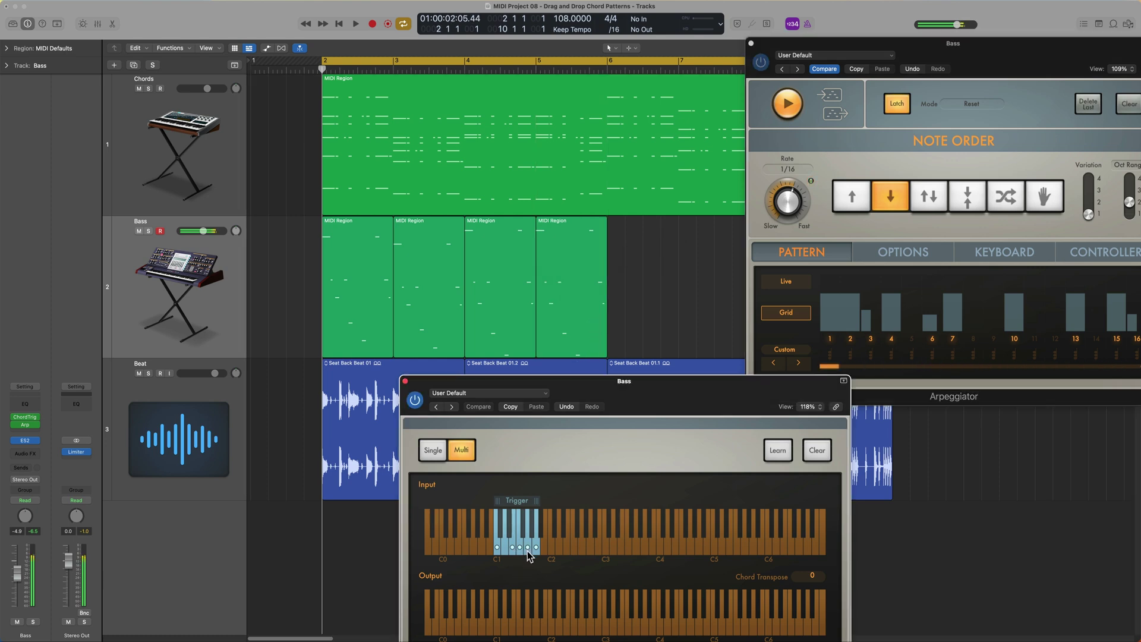
pyautogui.moveTo(831, 117); pyautogui.dragTo(647, 283)
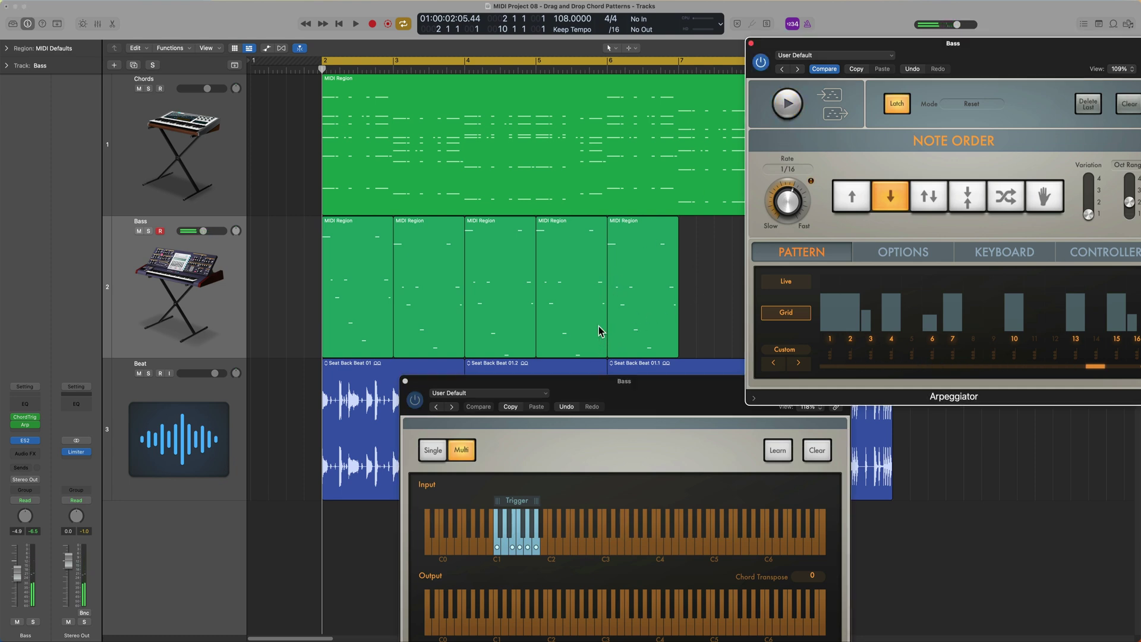
# Shorten the fourth Bass region and repeat the Bass regions past bar 6.
pyautogui.moveTo(600, 331); pyautogui.dragTo(382, 279)
pyautogui.press('super+r')
pyautogui.click(291, 275)
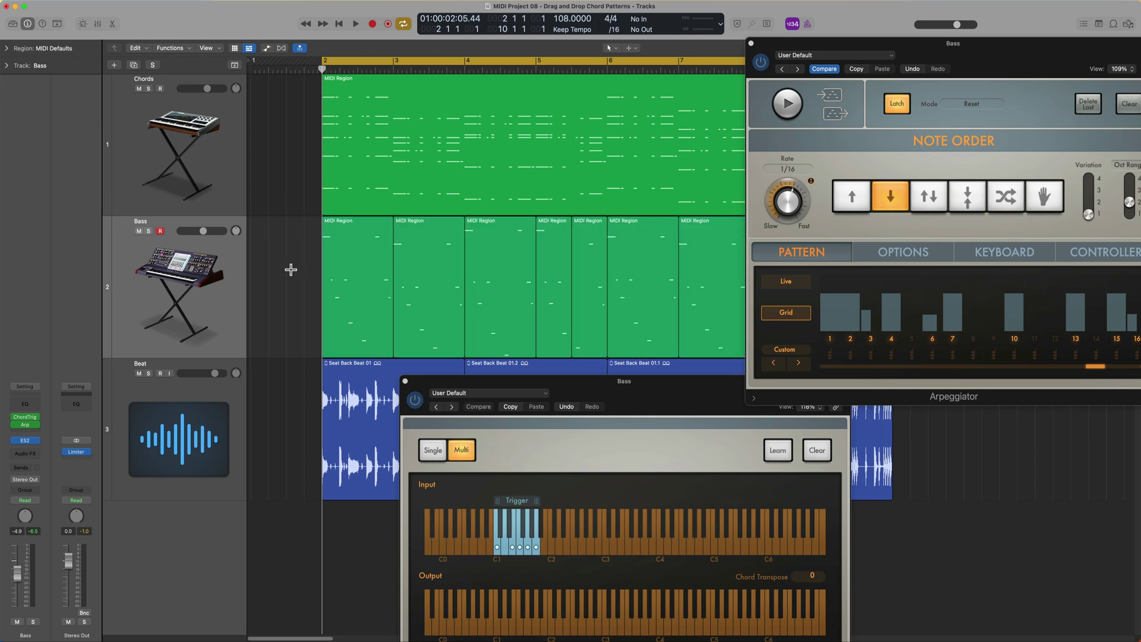
pyautogui.press('super+Left')
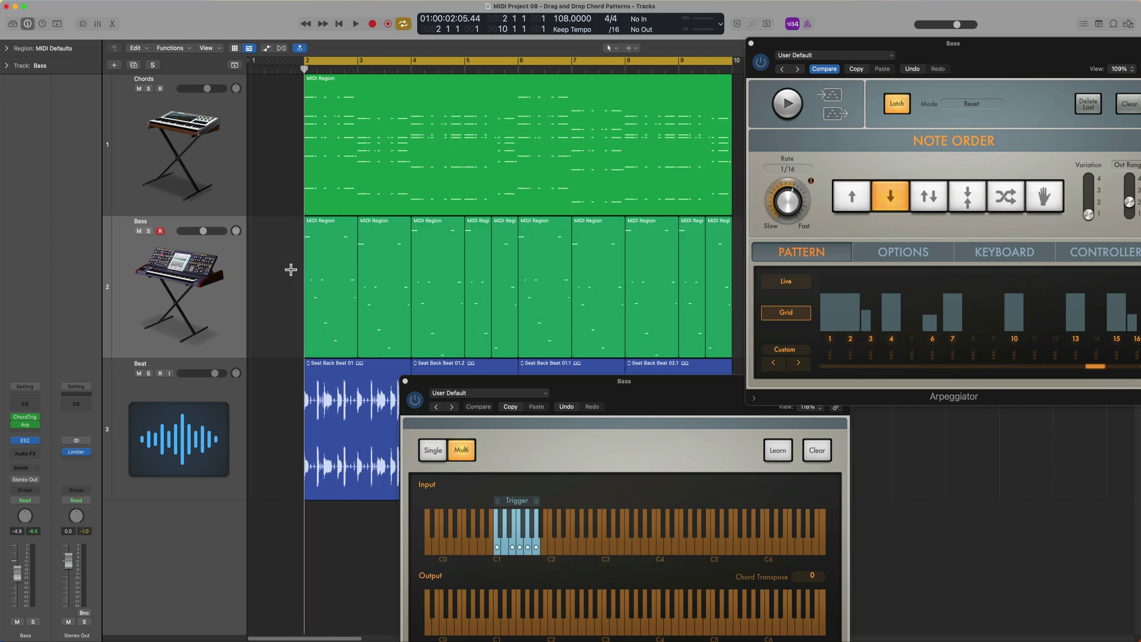
# Replace the bar-6 Bass region with a fresh arpeggio pattern and close the Arpeggiator.
pyautogui.click(591, 257)
pyautogui.press('Delete')
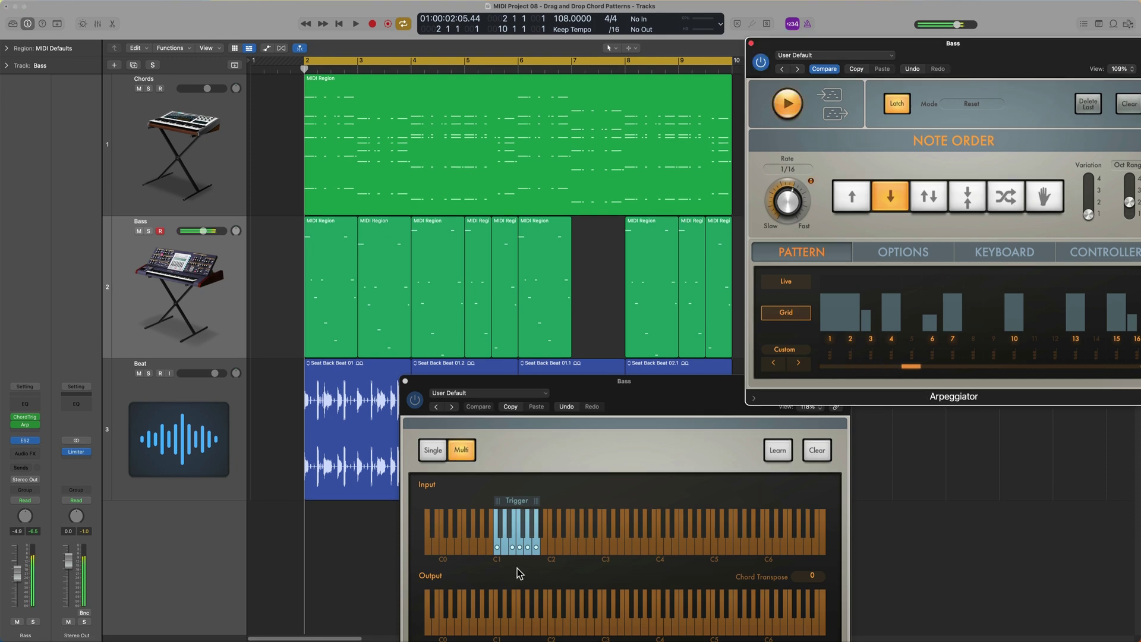
pyautogui.click(518, 571)
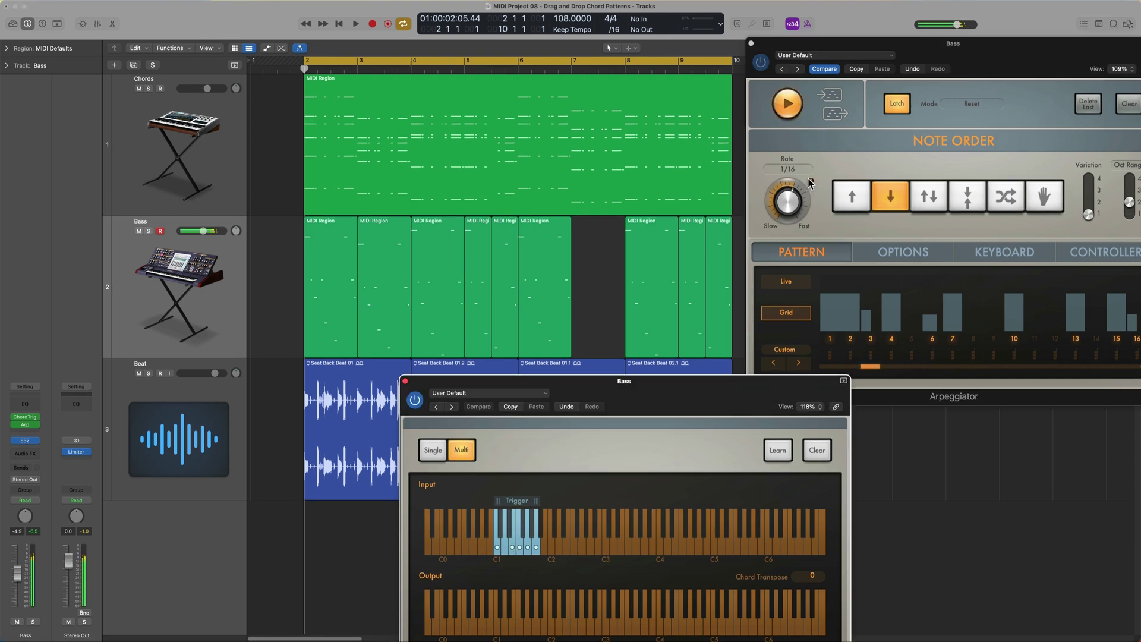
pyautogui.moveTo(834, 117); pyautogui.dragTo(583, 249)
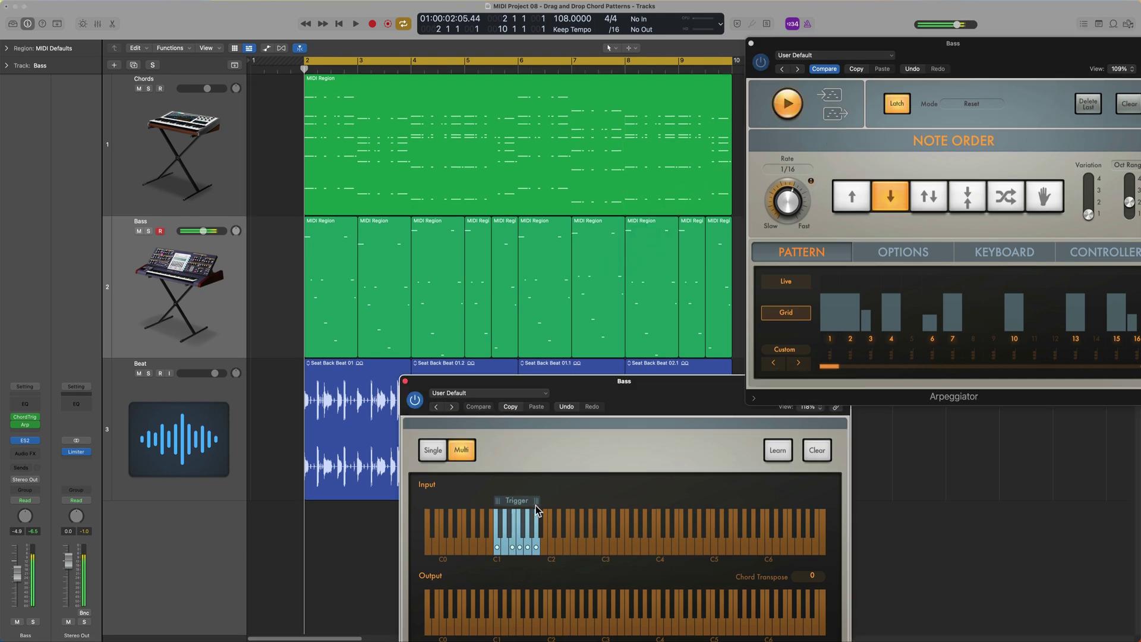
pyautogui.click(751, 43)
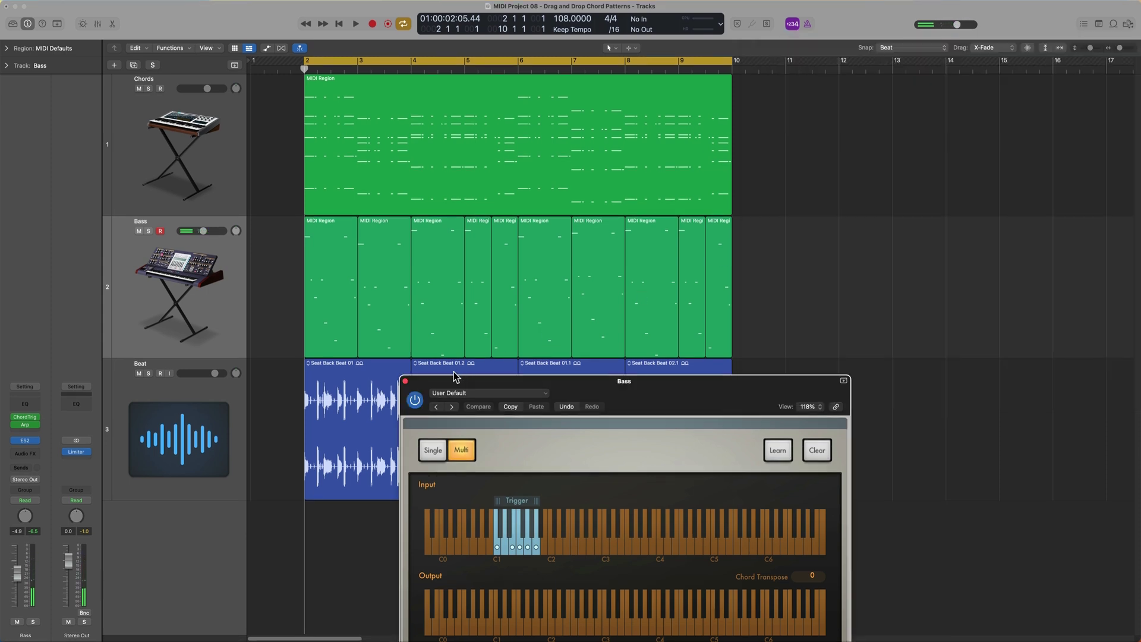
# Close Chord Trigger, marquee-select all Bass regions and join them into one region.
pyautogui.click(405, 381)
pyautogui.click(161, 254)
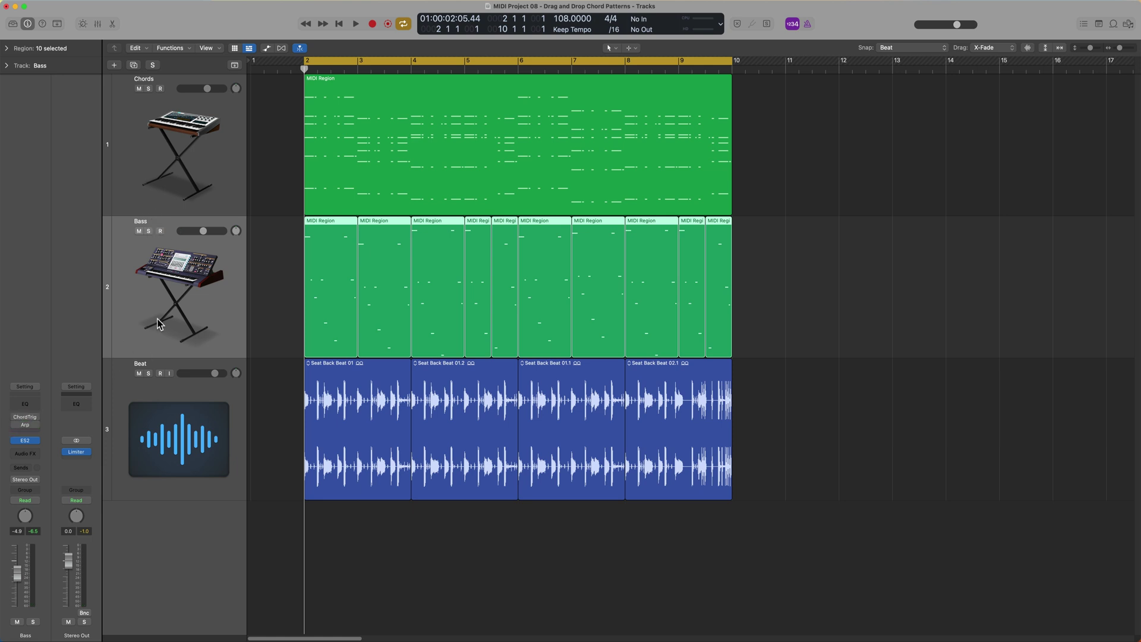
pyautogui.click(162, 191)
pyautogui.click(174, 297)
pyautogui.click(174, 186)
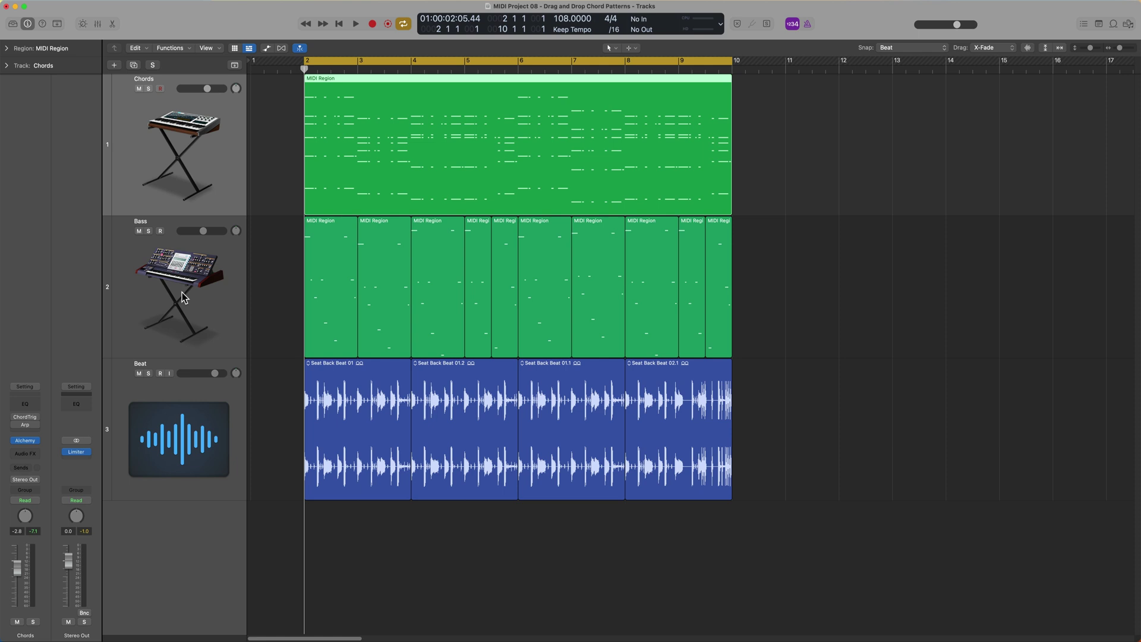
pyautogui.click(181, 292)
pyautogui.moveTo(843, 277); pyautogui.dragTo(342, 281)
pyautogui.press('super+j')
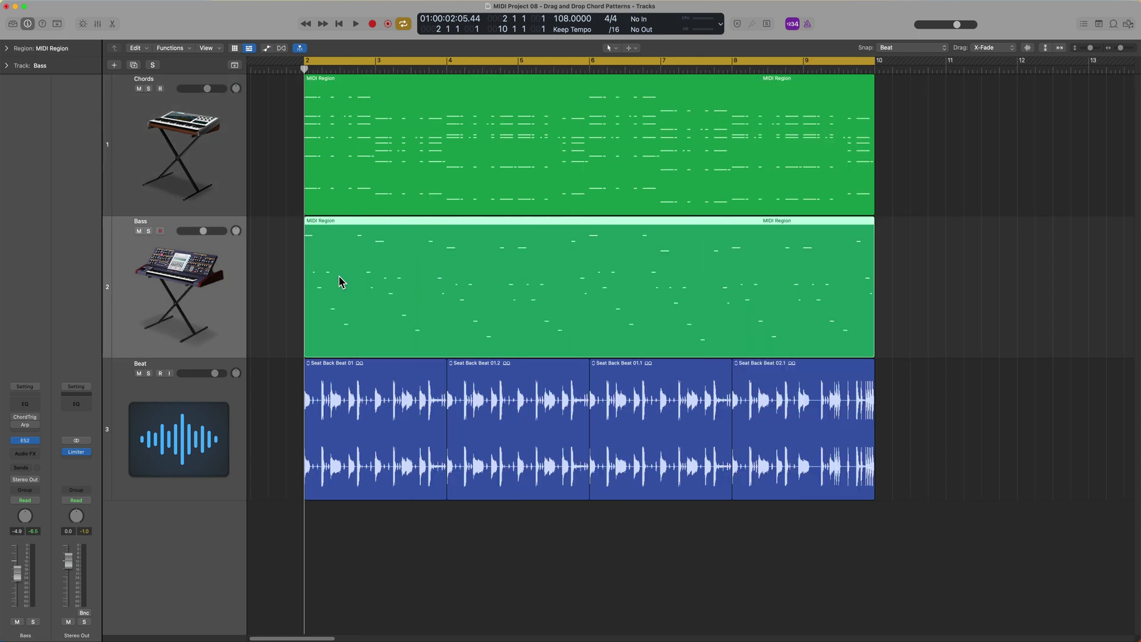
# Open the joined Bass region in the Piano Roll and preview it from the start.
pyautogui.doubleClick(342, 279)
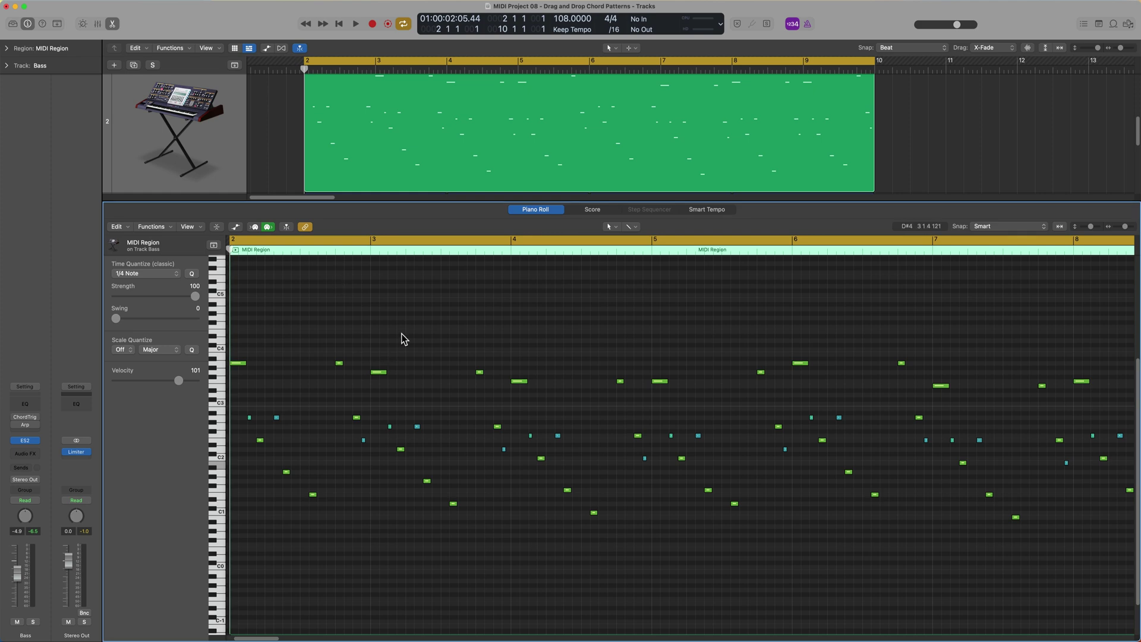
pyautogui.press('super+Left')
pyautogui.press('space')
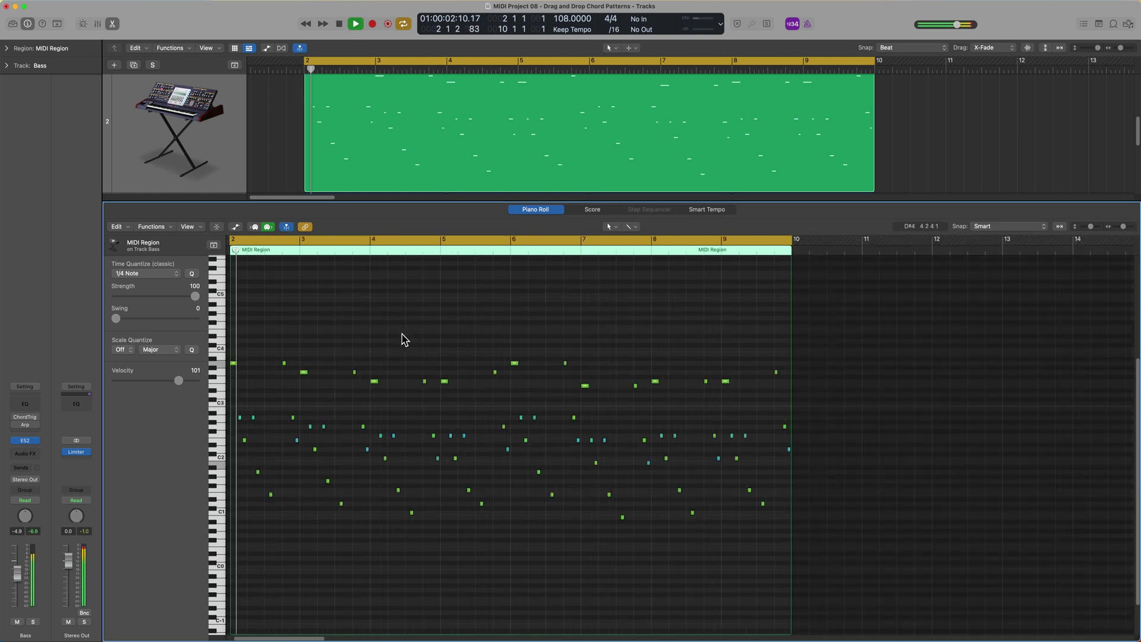
pyautogui.press('e')
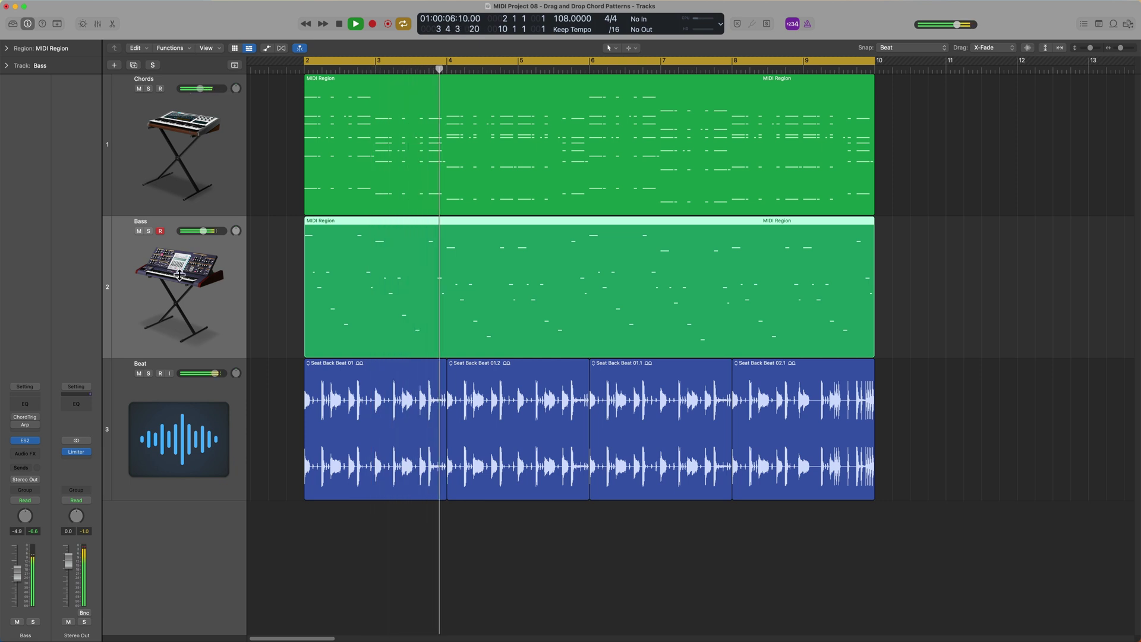
# Set all 72 Bass notes to velocity 82 and play the bass line back.
pyautogui.doubleClick(344, 313)
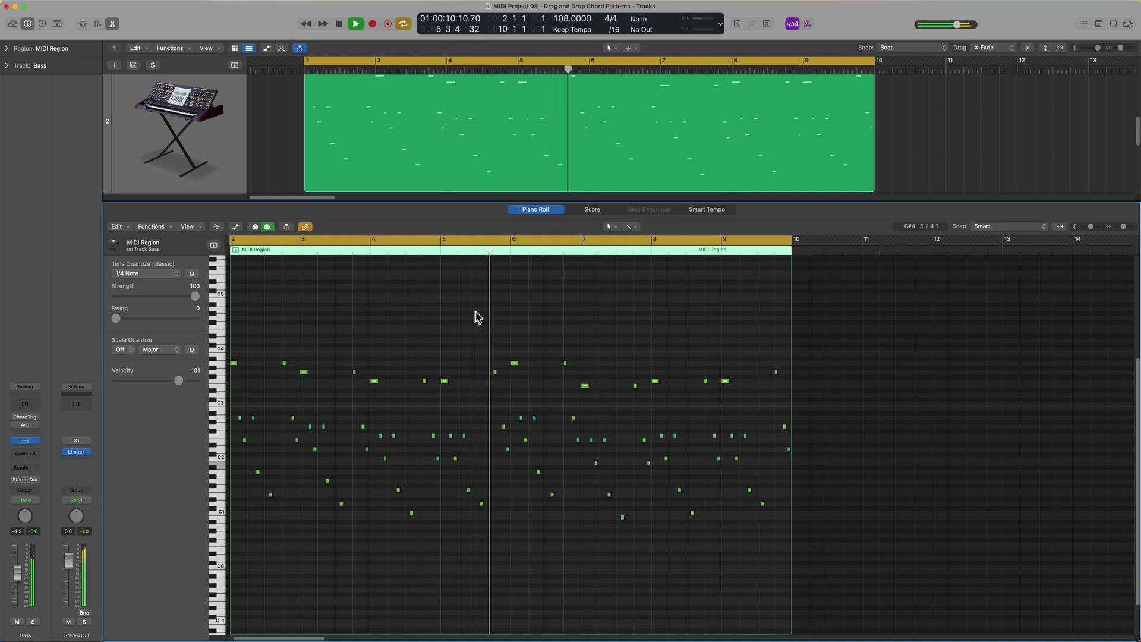
pyautogui.press('space')
pyautogui.press('super+a')
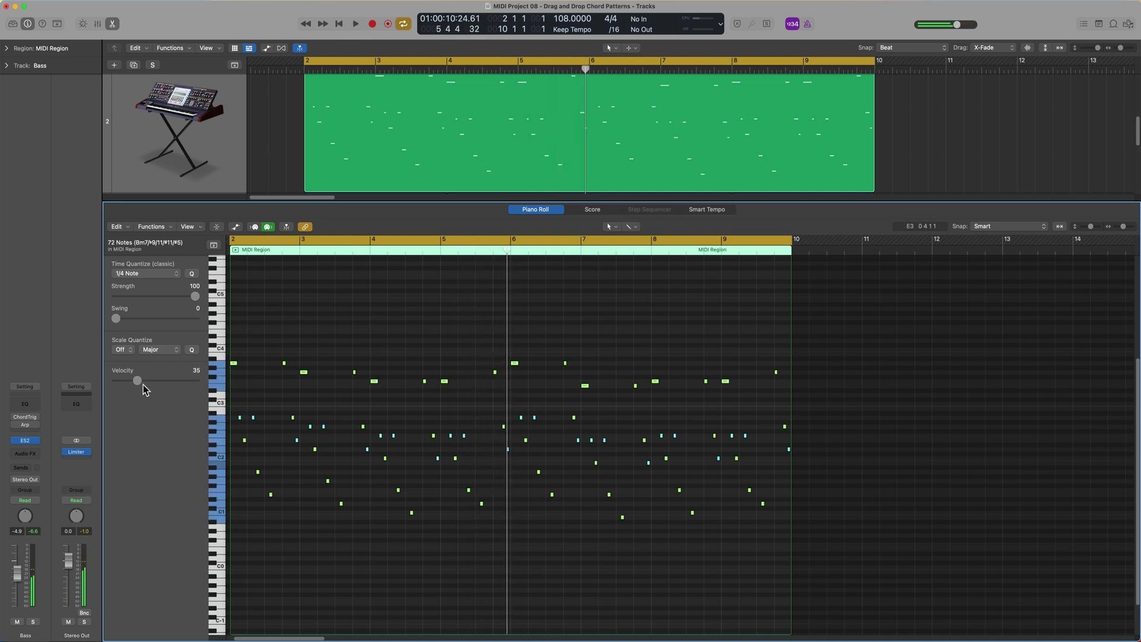
pyautogui.moveTo(181, 380); pyautogui.dragTo(168, 383)
pyautogui.press('space')
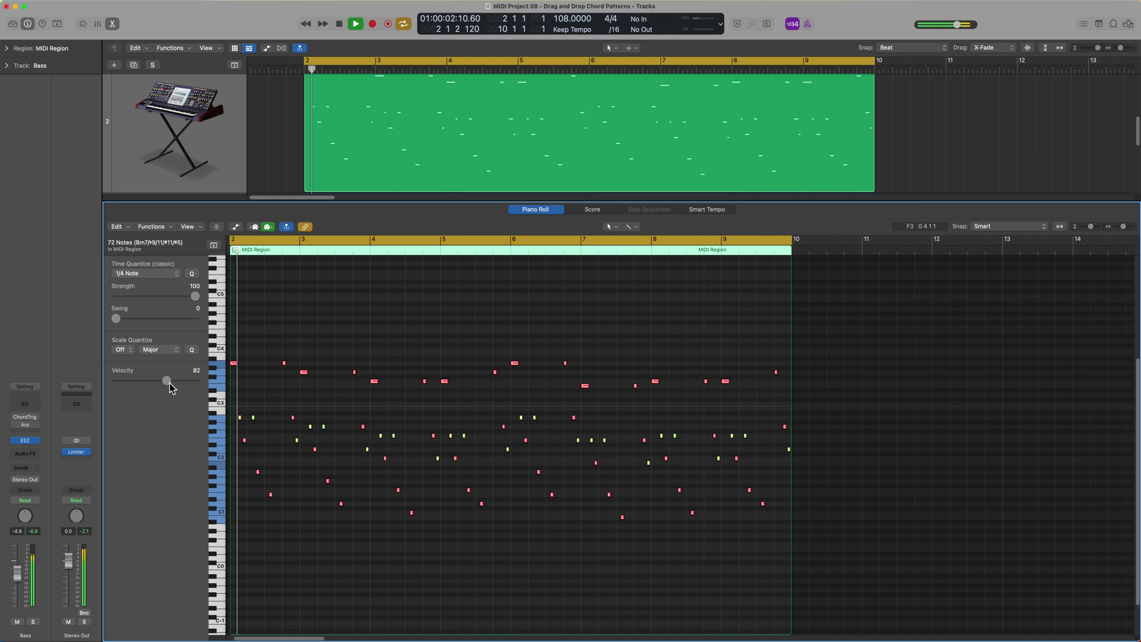
pyautogui.click(346, 338)
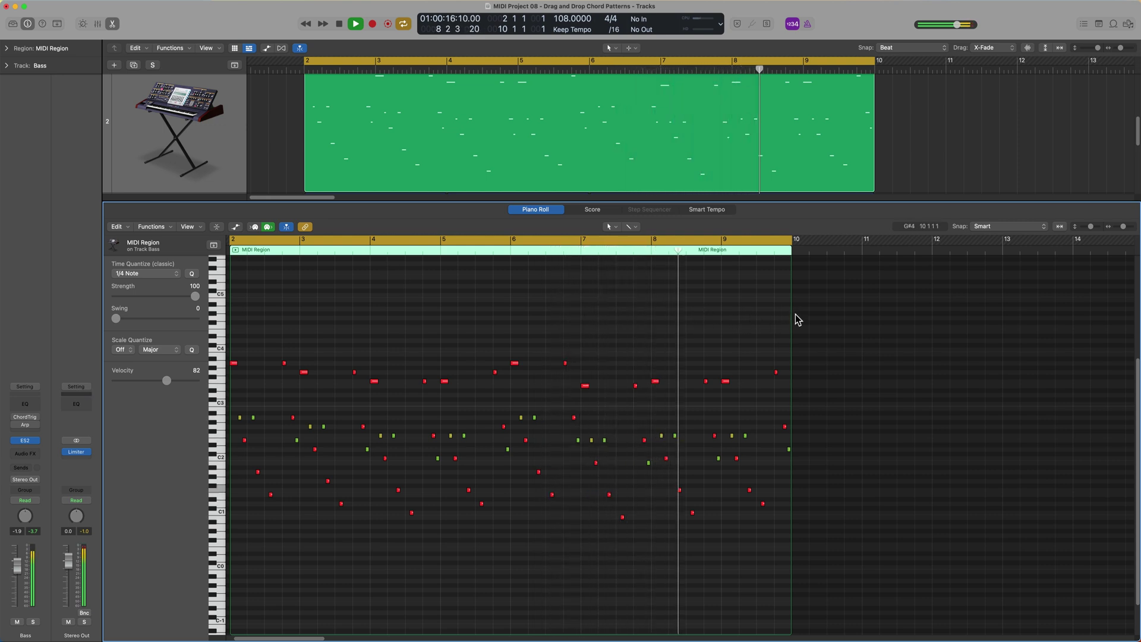
pyautogui.press('space')
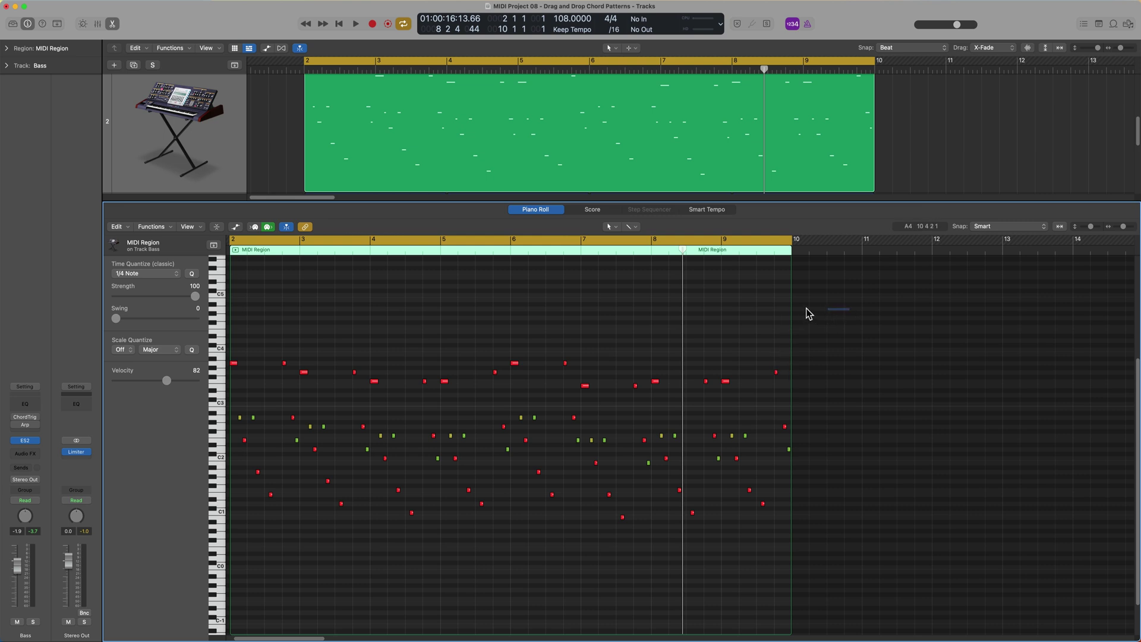
# Transpose the 16 upper Bass chord notes down an octave, play them back and close the editor.
pyautogui.moveTo(808, 313); pyautogui.dragTo(196, 392)
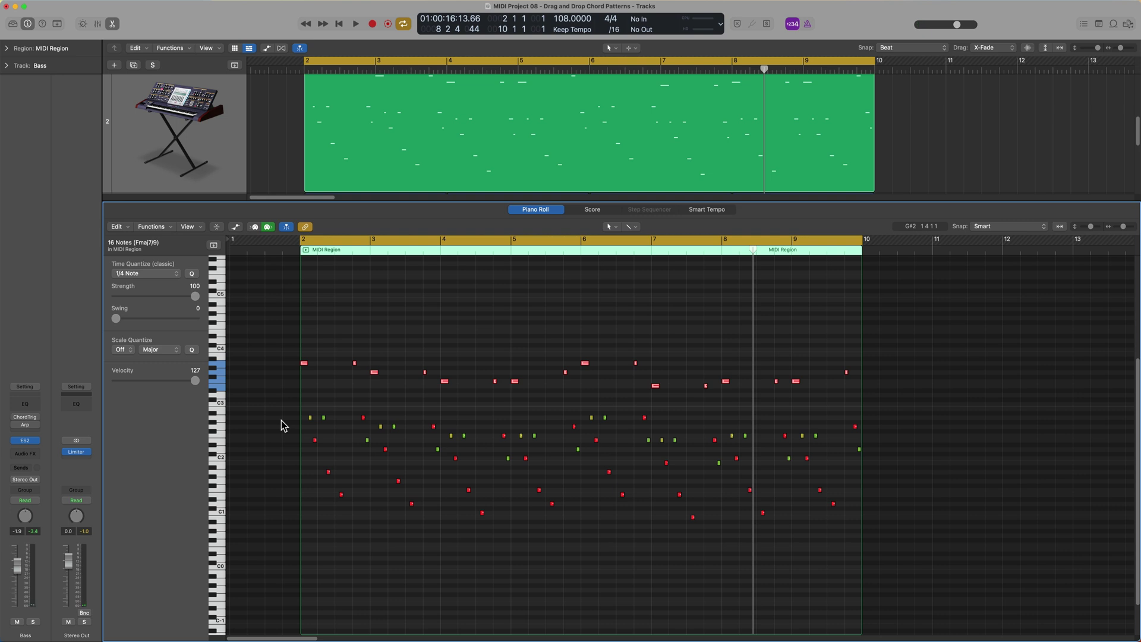
pyautogui.hotkey('shift', 'alt', 'Down')
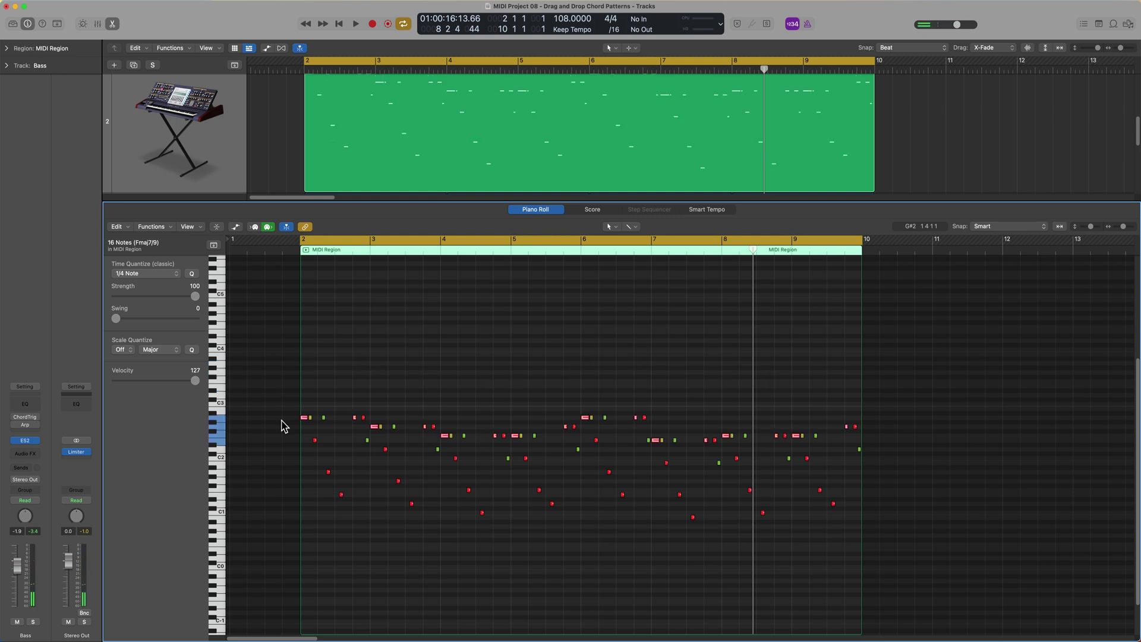
pyautogui.press('space')
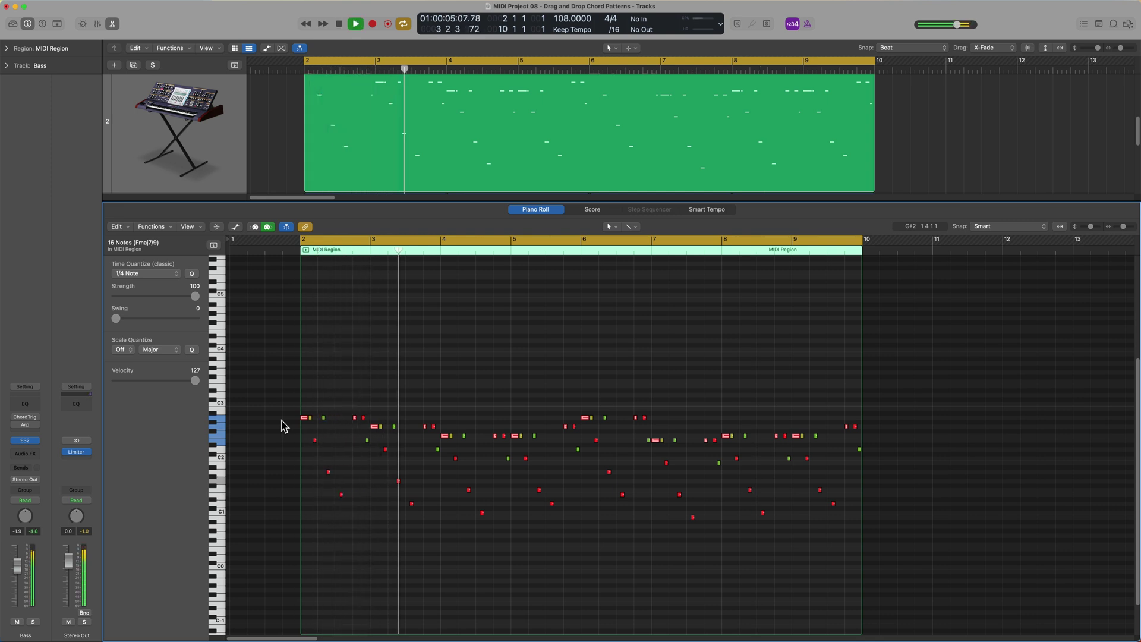
pyautogui.press('e')
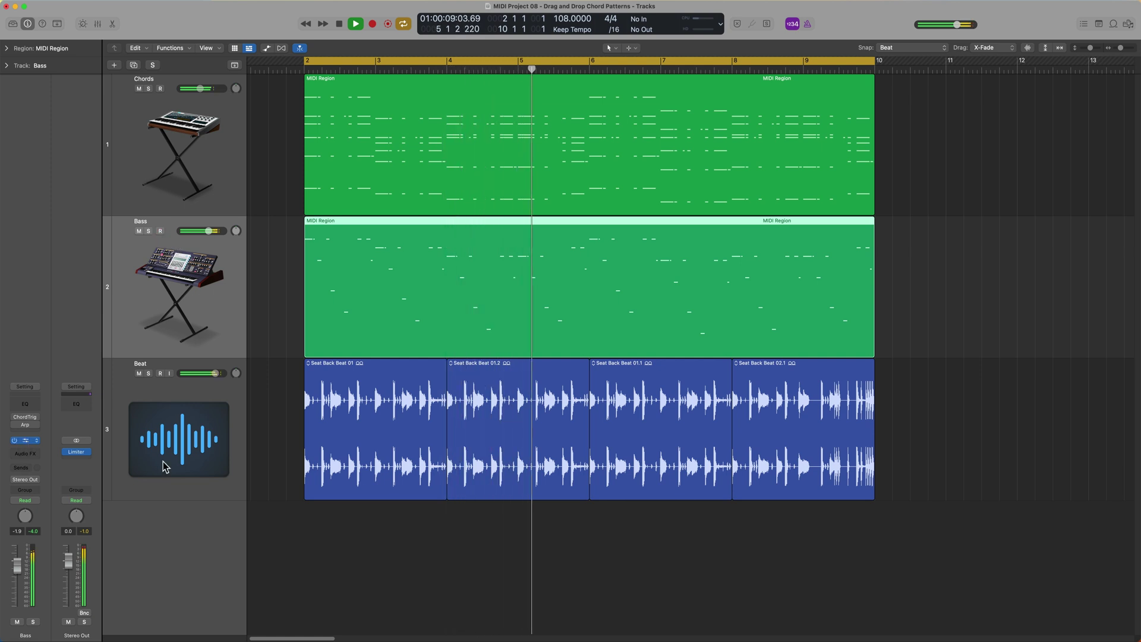
pyautogui.press('v')
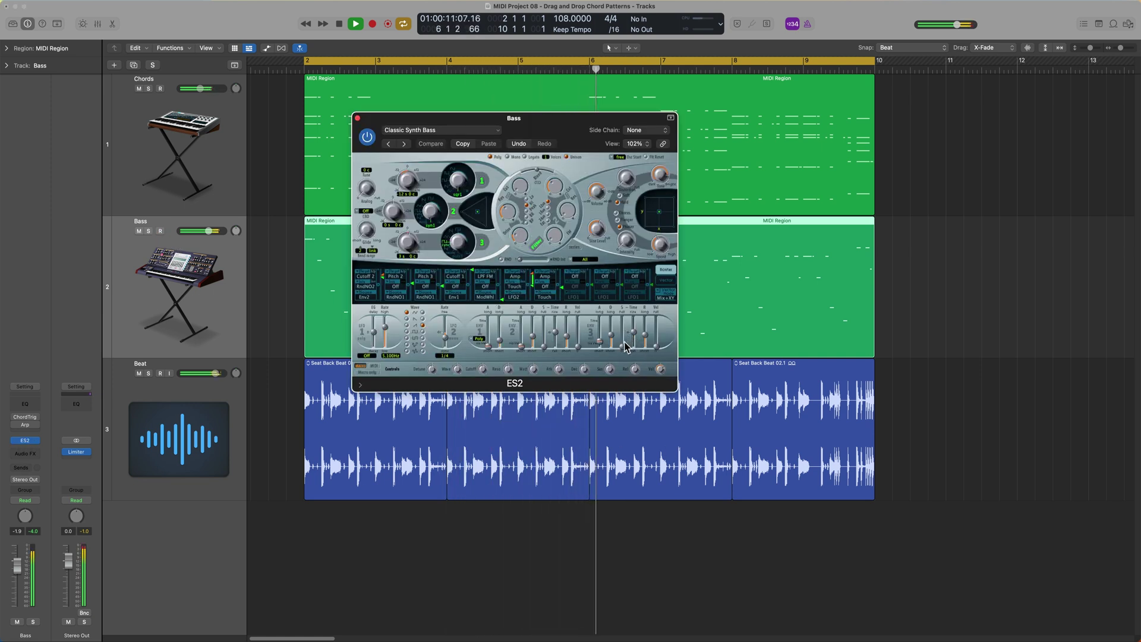
# Adjust an ENV3 slider in the Bass ES2 synth and close its window.
pyautogui.moveTo(623, 346); pyautogui.dragTo(613, 333)
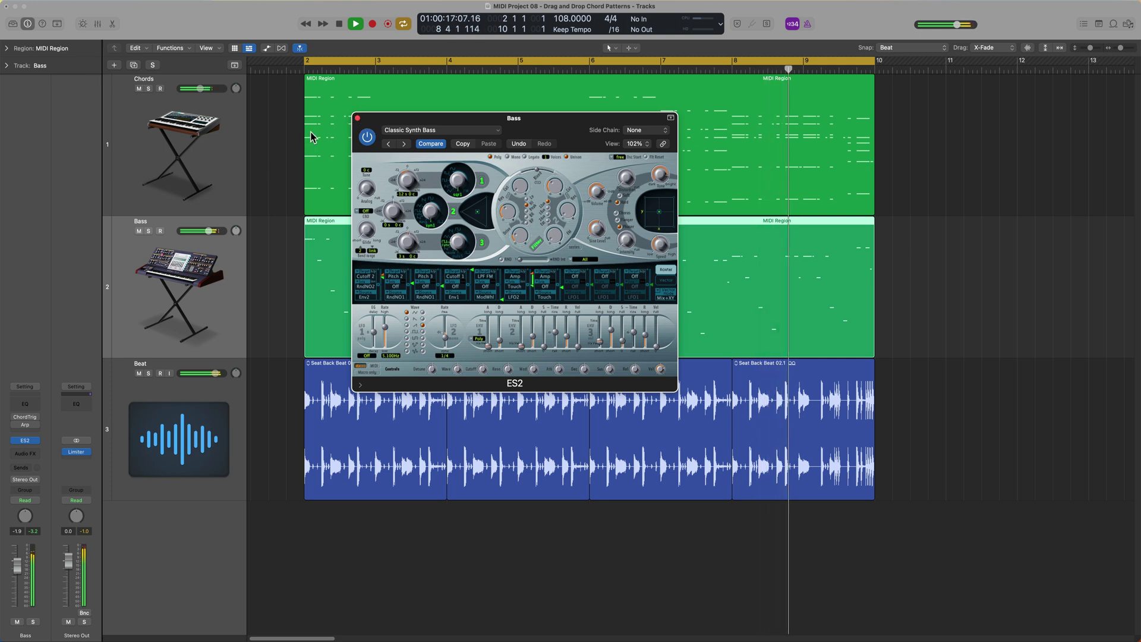
pyautogui.click(357, 119)
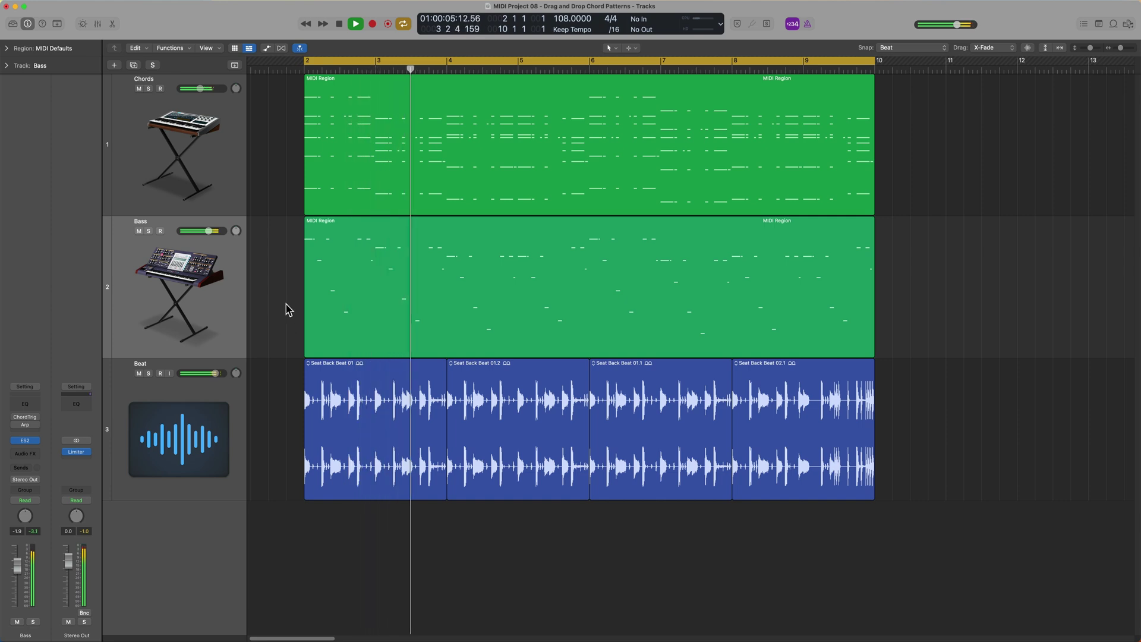
# Stop playback and reopen the Bass track's Chord Trigger and Arpeggiator plug-in windows.
pyautogui.press('v')
pyautogui.press('space')
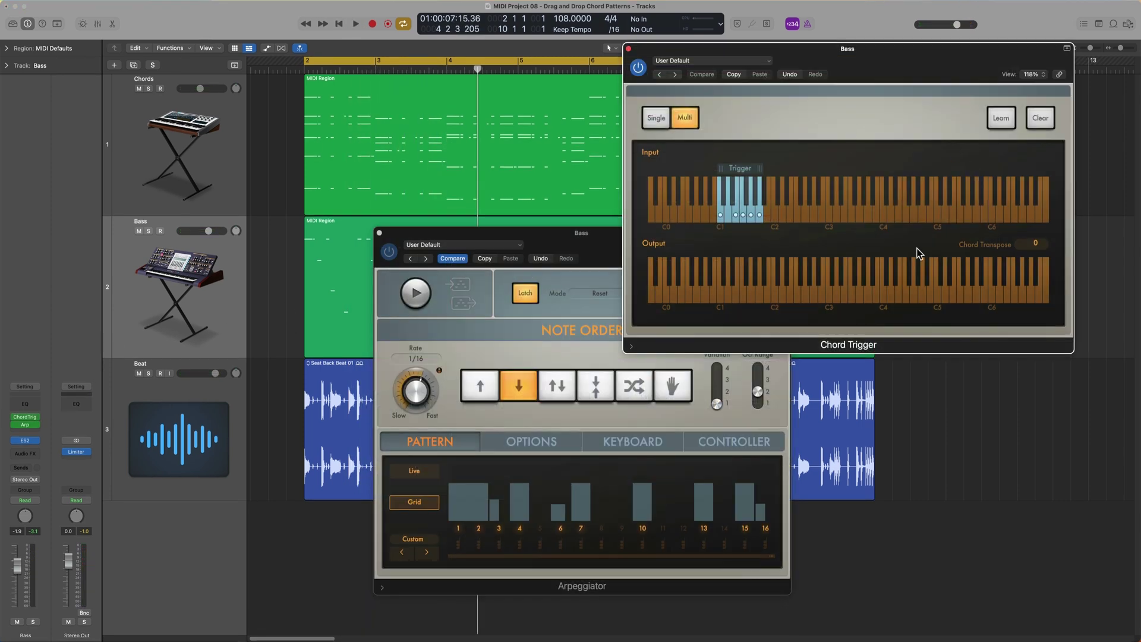